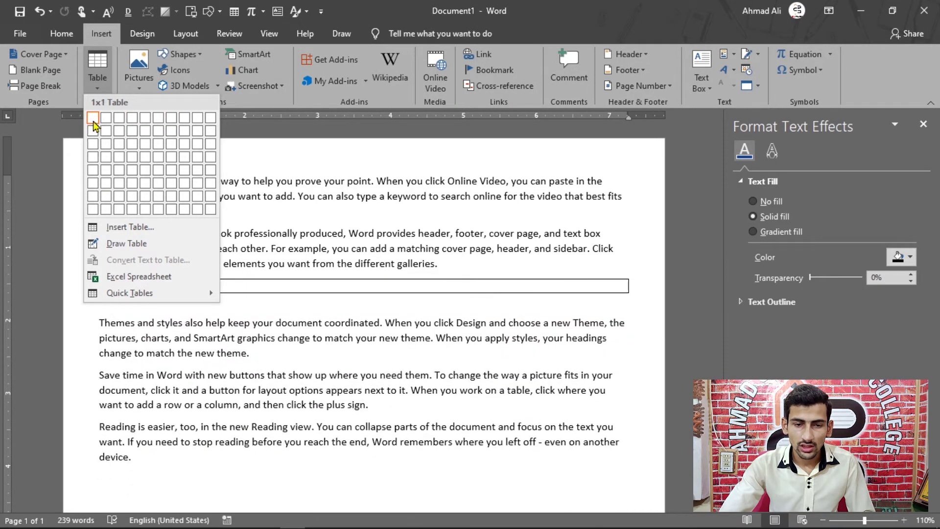
Insert a table with 7 columns and 5 rows between the second and third paragraphs and look through its table design and layout options.
{"action": "left_click", "coordinate": [171, 173]}
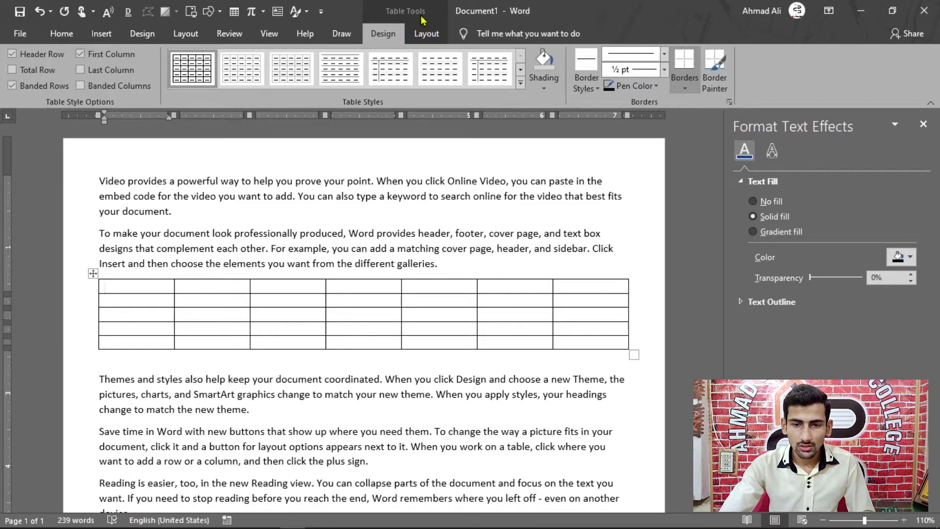
{"action": "left_click", "coordinate": [426, 34]}
{"action": "left_click", "coordinate": [384, 35]}
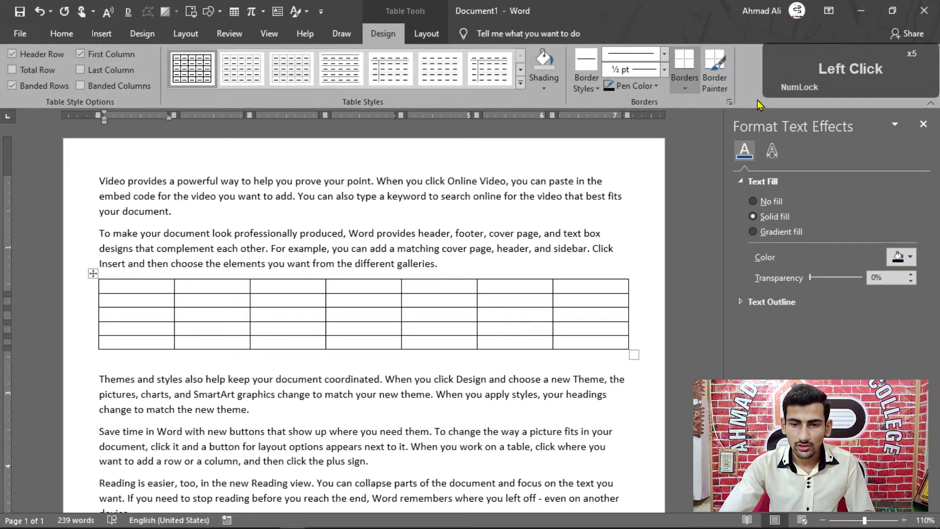
{"action": "left_click", "coordinate": [440, 42]}
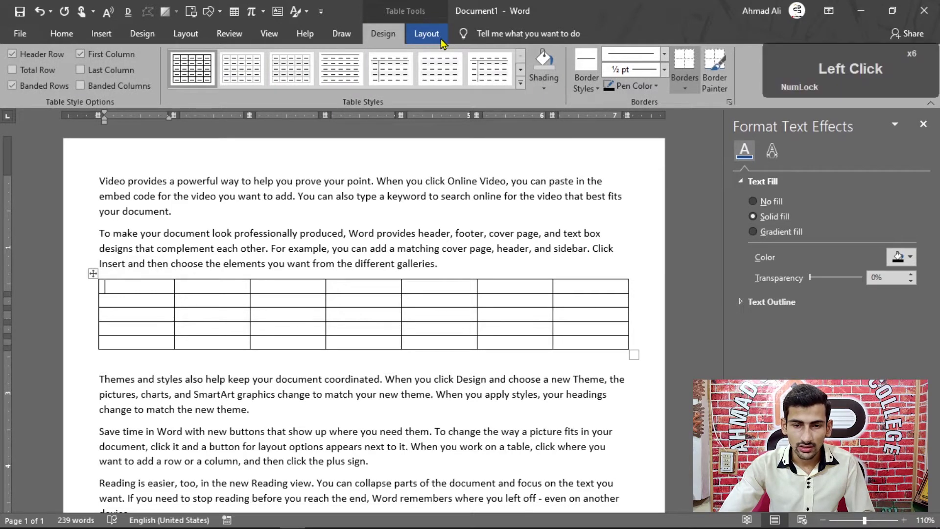
{"action": "left_click", "coordinate": [385, 35]}
Undo the insertion of the seven-column table.
{"action": "left_click", "coordinate": [102, 34]}
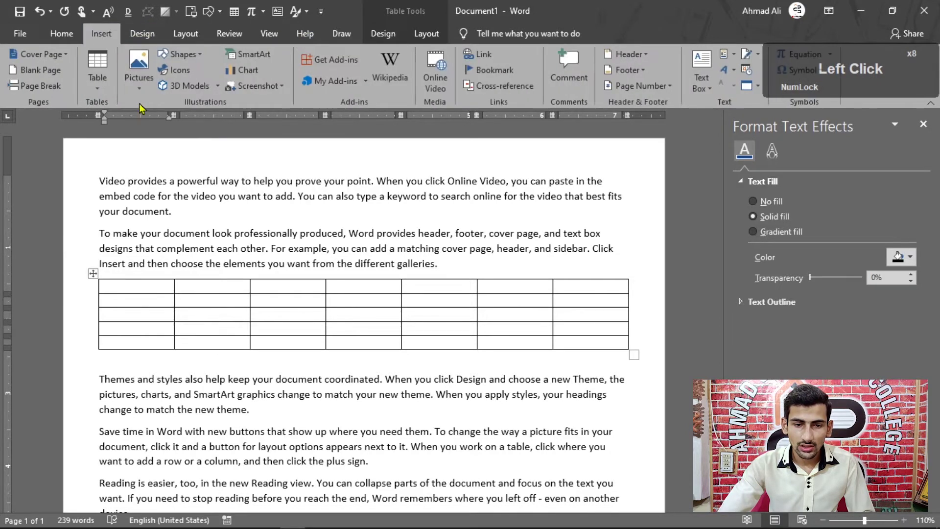
{"action": "left_click", "coordinate": [97, 88]}
{"action": "key", "text": "Escape"}
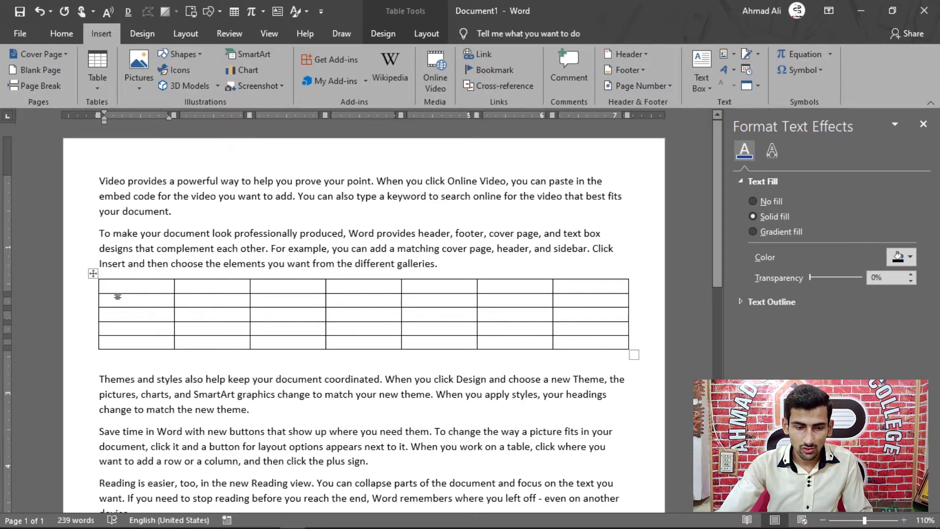
{"action": "key", "text": "ctrl+z"}
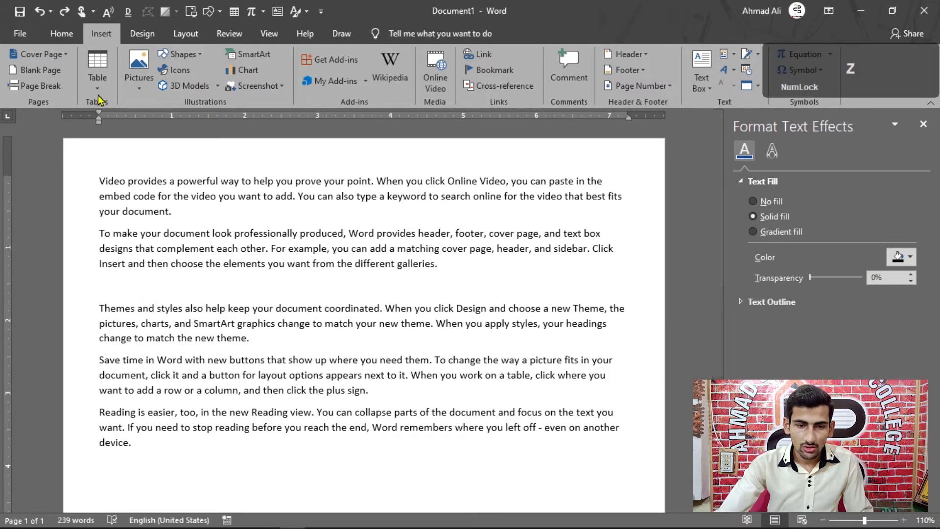
Try inserting a table sized 8 columns by 2 rows on the blank line between the second and third paragraphs.
{"action": "left_click", "coordinate": [98, 89]}
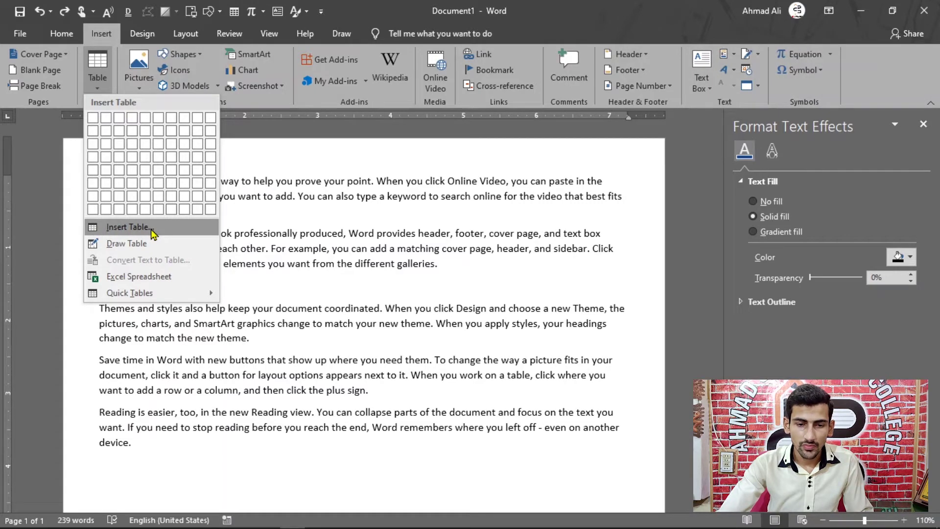
{"action": "left_click", "coordinate": [128, 227]}
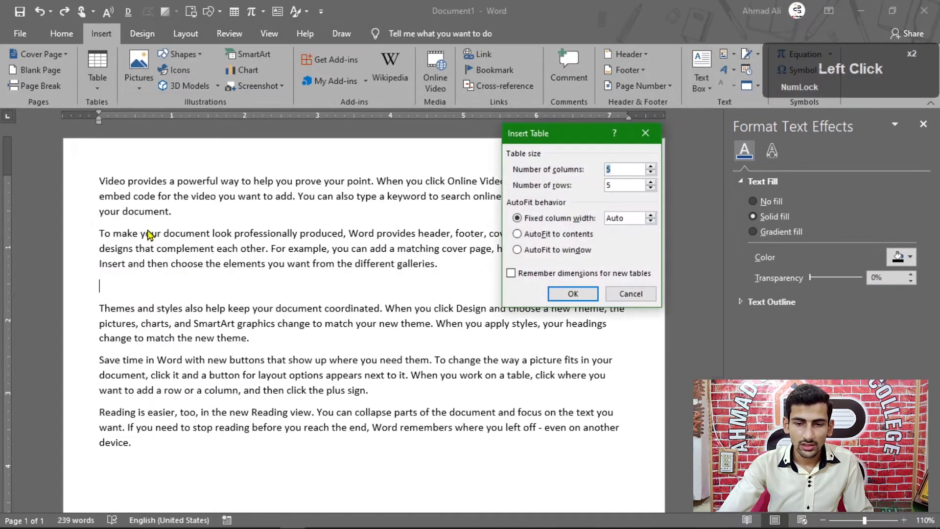
{"action": "left_click_drag", "start_coordinate": [543, 137], "coordinate": [493, 197]}
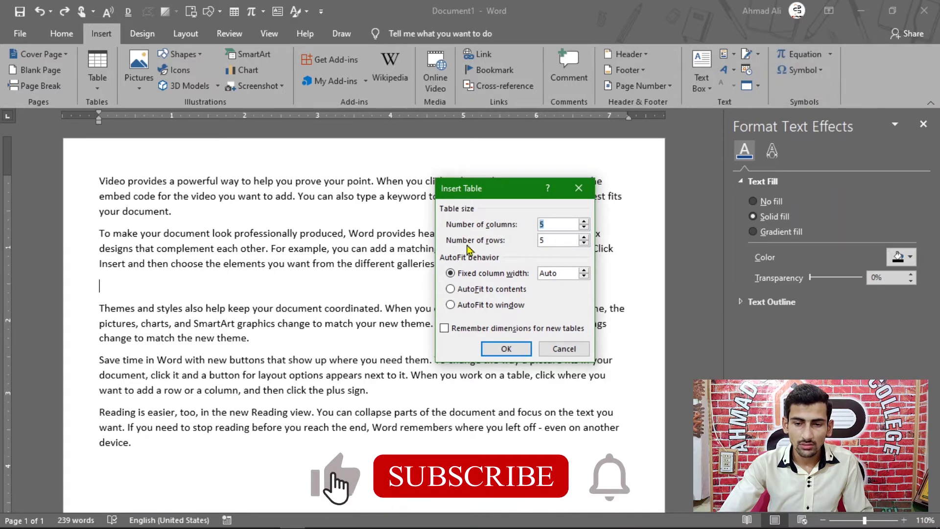
{"action": "double_click", "coordinate": [549, 240]}
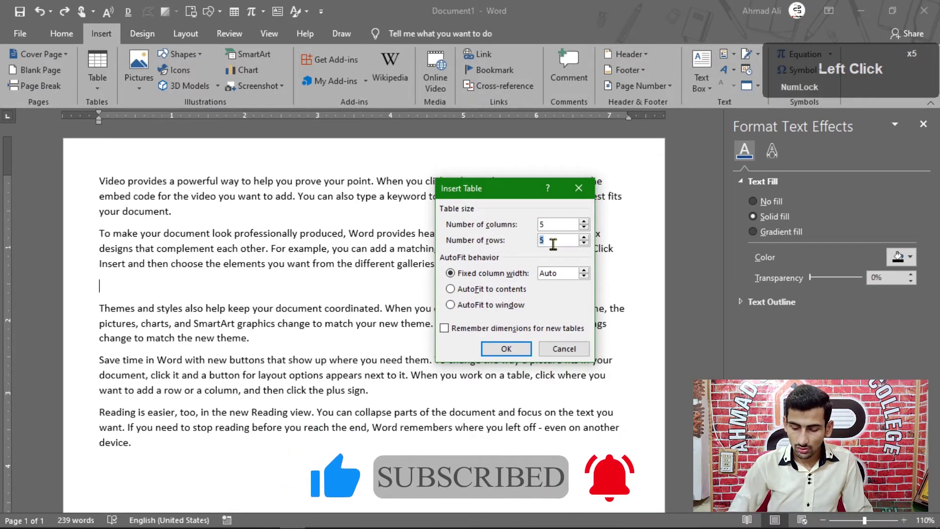
{"action": "type", "text": "2"}
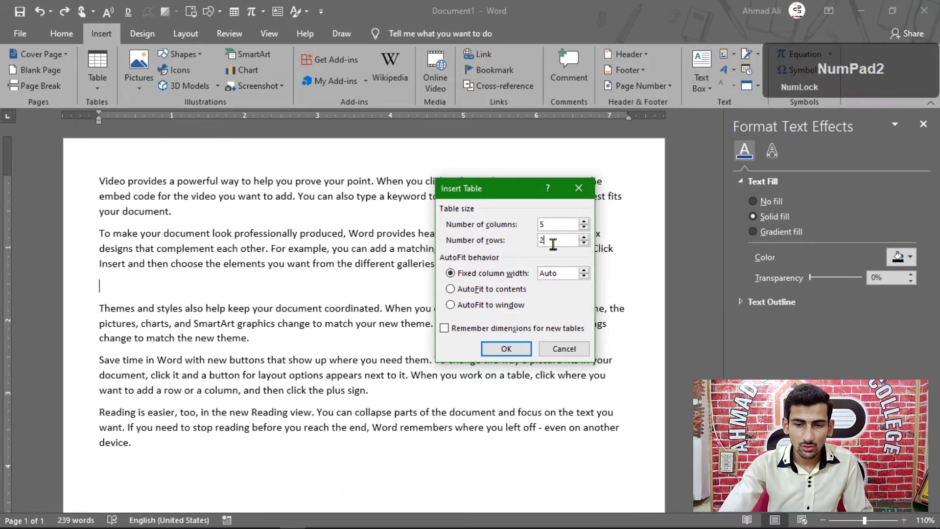
{"action": "left_click", "coordinate": [559, 227]}
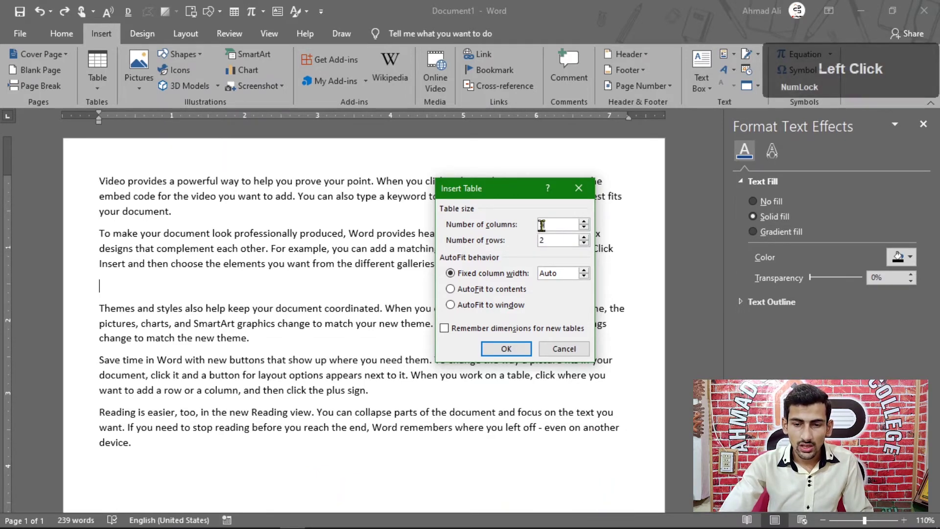
{"action": "double_click", "coordinate": [584, 222]}
{"action": "left_click", "coordinate": [584, 222]}
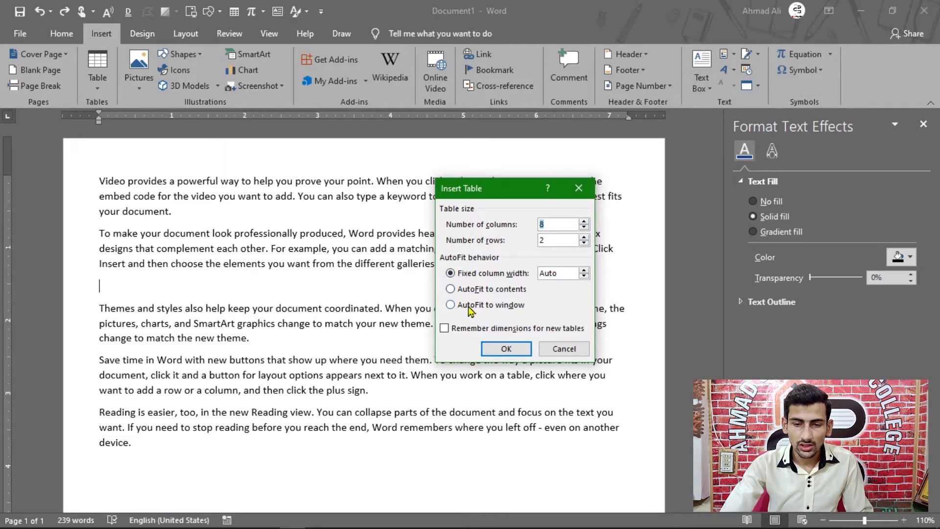
{"action": "left_click", "coordinate": [506, 349]}
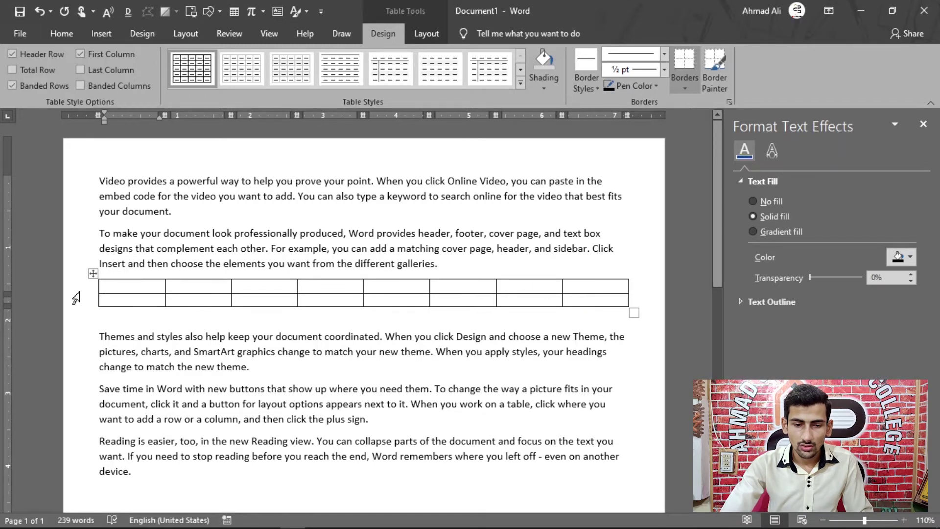
{"action": "key", "text": "ctrl+z"}
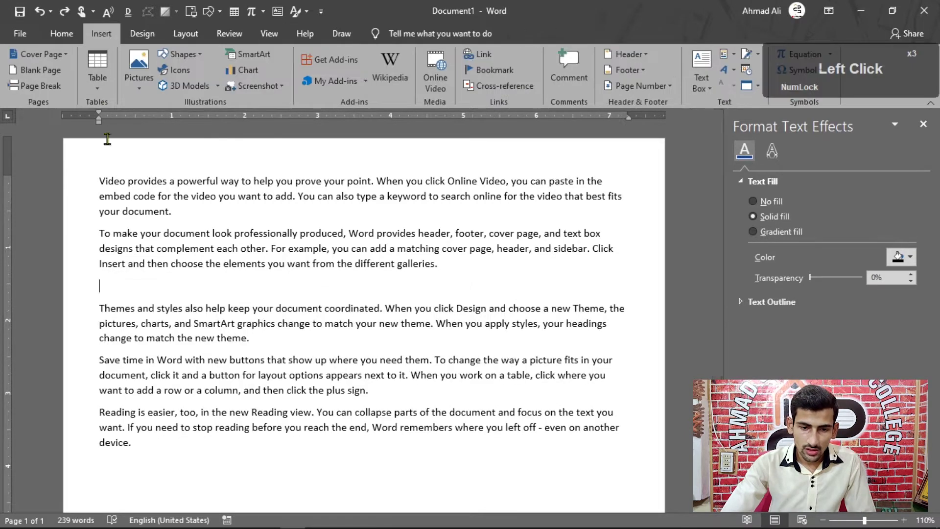
Insert a table of 5 columns and 3 rows with automatic fixed column width on the blank line.
{"action": "left_click", "coordinate": [98, 92]}
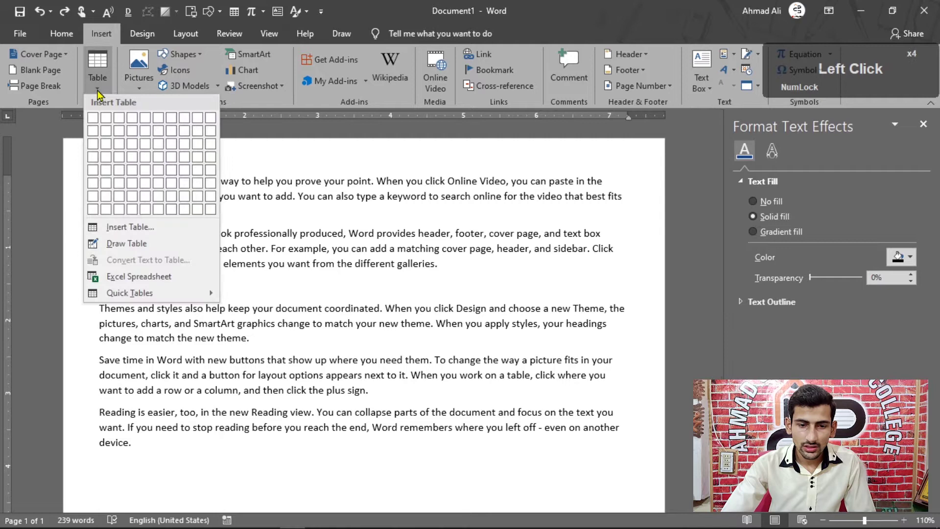
{"action": "left_click", "coordinate": [136, 228]}
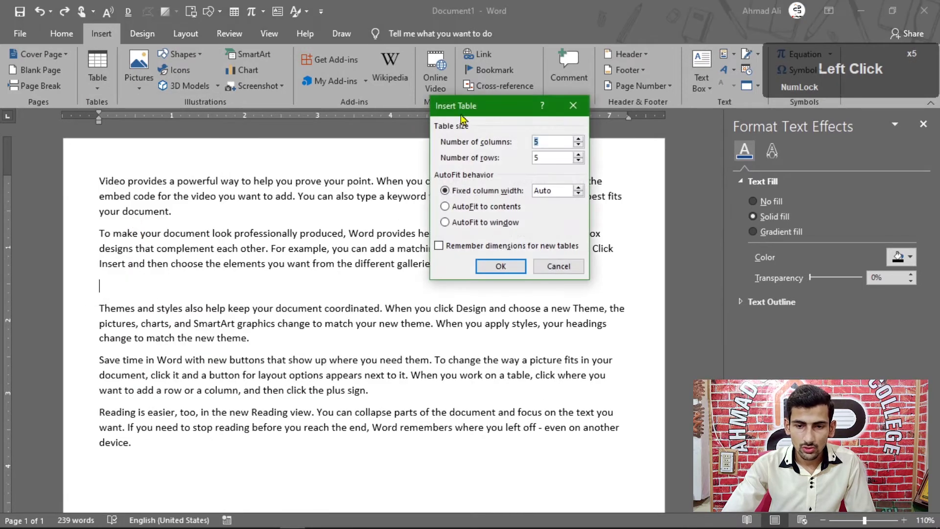
{"action": "left_click", "coordinate": [462, 104]}
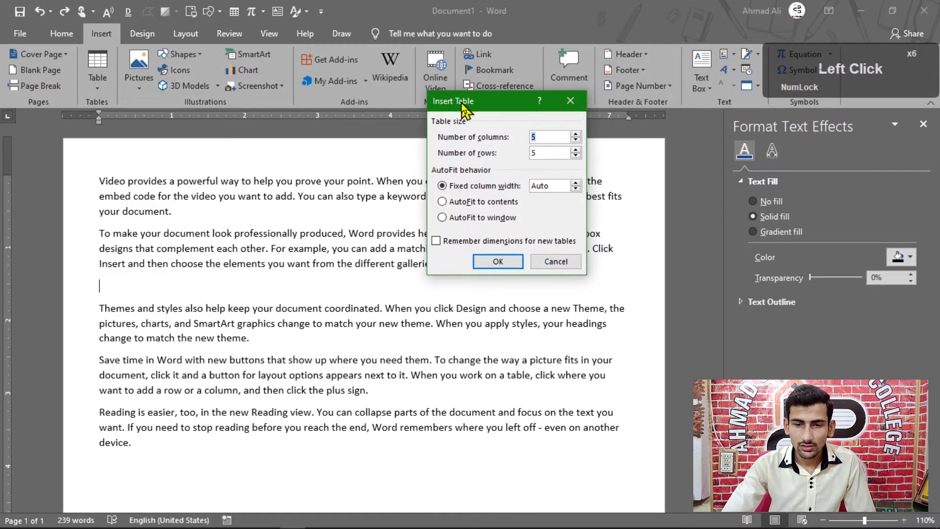
{"action": "left_click", "coordinate": [576, 142]}
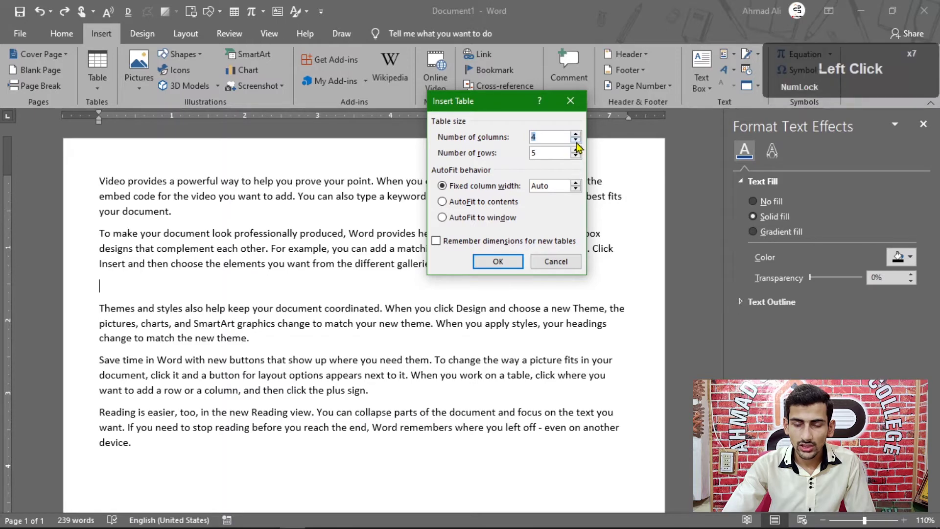
{"action": "left_click", "coordinate": [577, 155]}
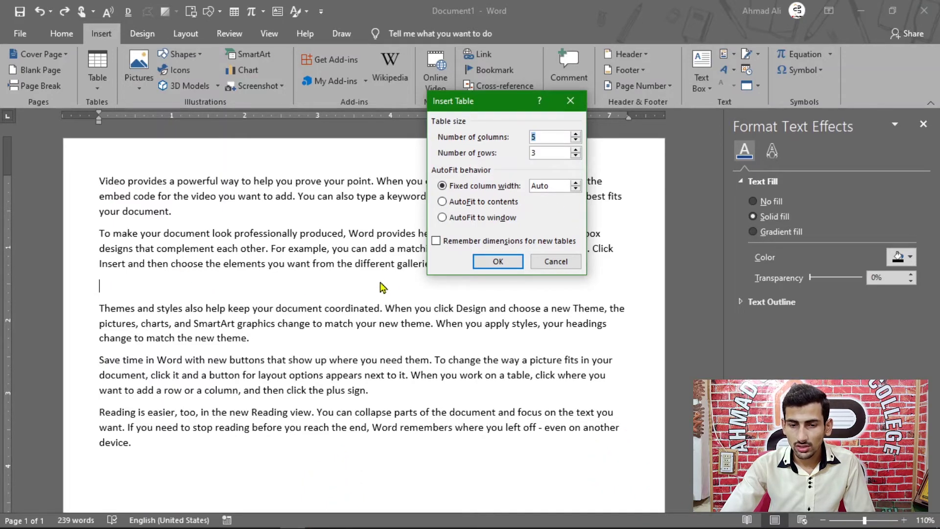
{"action": "left_click", "coordinate": [497, 262]}
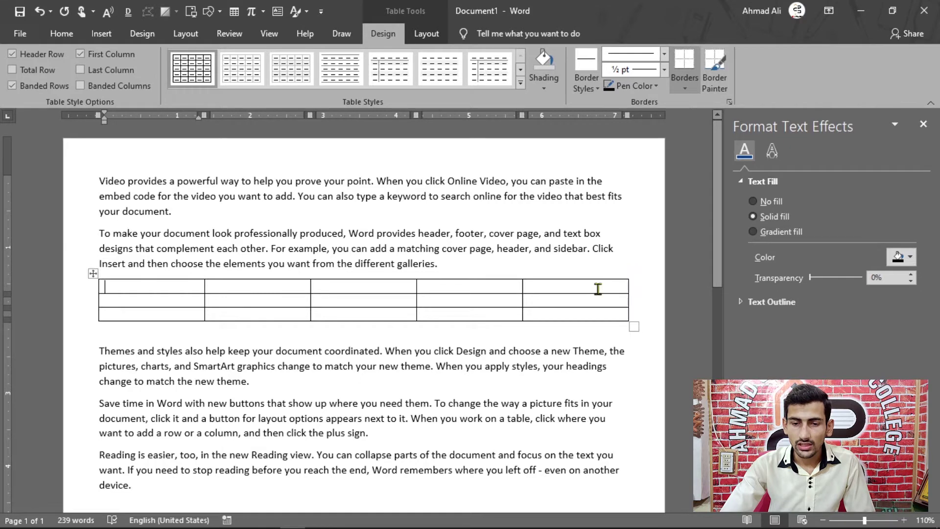
Go through the first-row cells of the three-row table and undo its insertion.
{"action": "left_click", "coordinate": [279, 291]}
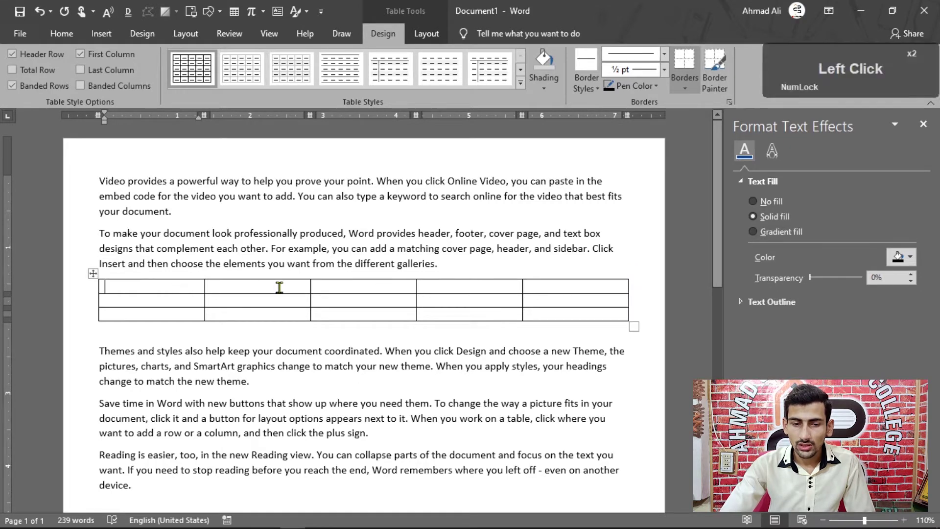
{"action": "left_click", "coordinate": [346, 291]}
{"action": "left_click", "coordinate": [443, 291]}
{"action": "left_click", "coordinate": [538, 291]}
{"action": "left_click", "coordinate": [480, 291]}
{"action": "left_click", "coordinate": [387, 288]}
{"action": "left_click", "coordinate": [282, 288]}
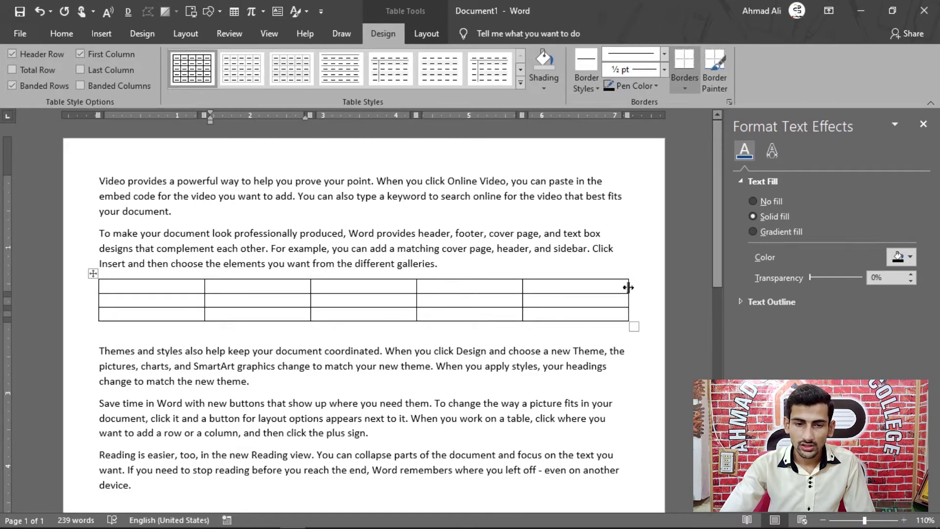
{"action": "key", "text": "ctrl"}
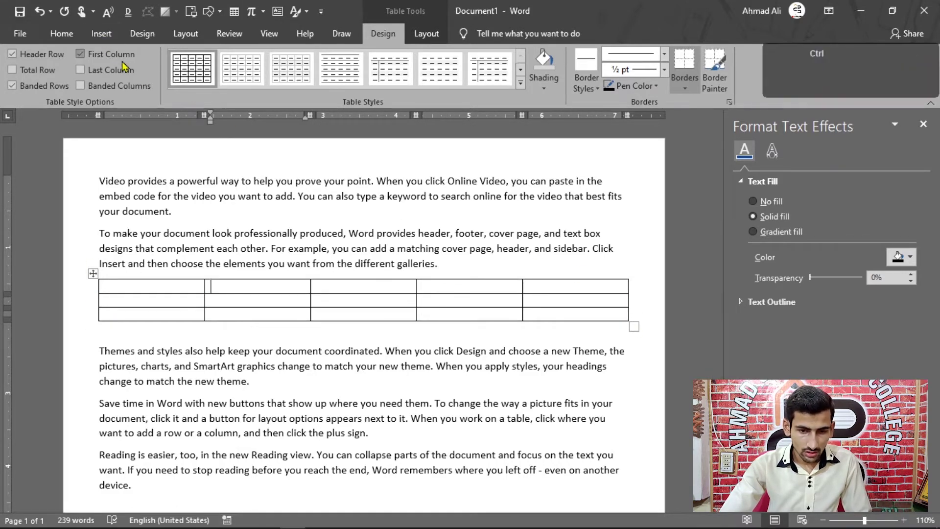
{"action": "key", "text": "ctrl+z"}
Insert a table of 5 columns and 5 rows with a fixed column width of 0.6" on the blank line.
{"action": "left_click", "coordinate": [101, 35]}
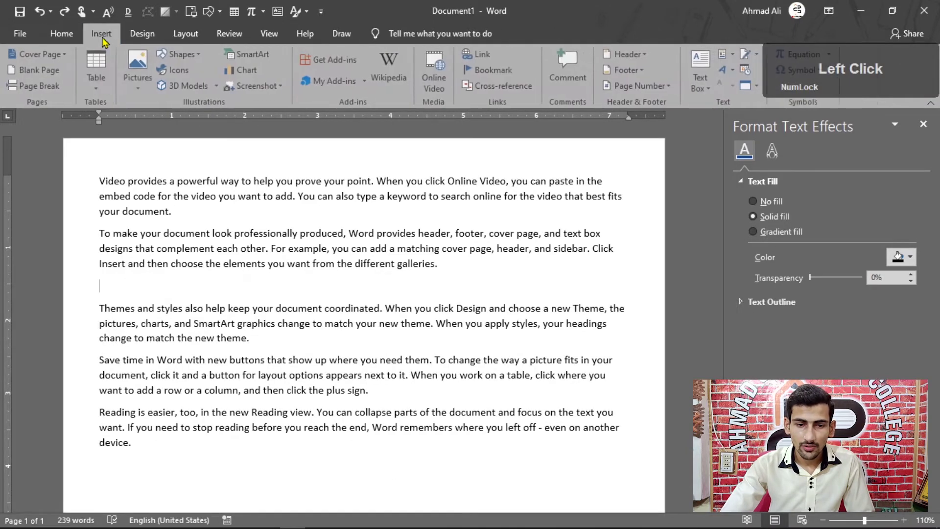
{"action": "left_click", "coordinate": [97, 81]}
{"action": "left_click", "coordinate": [141, 228]}
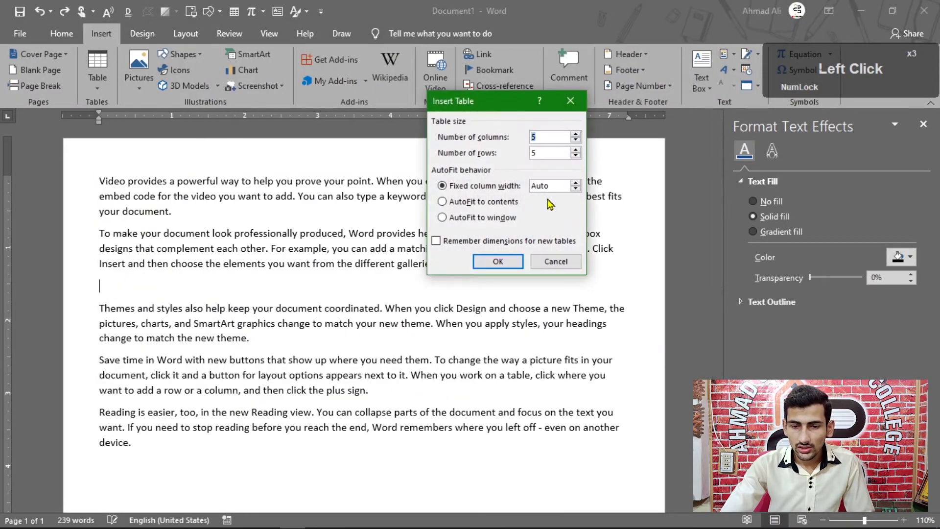
{"action": "left_click", "coordinate": [576, 190]}
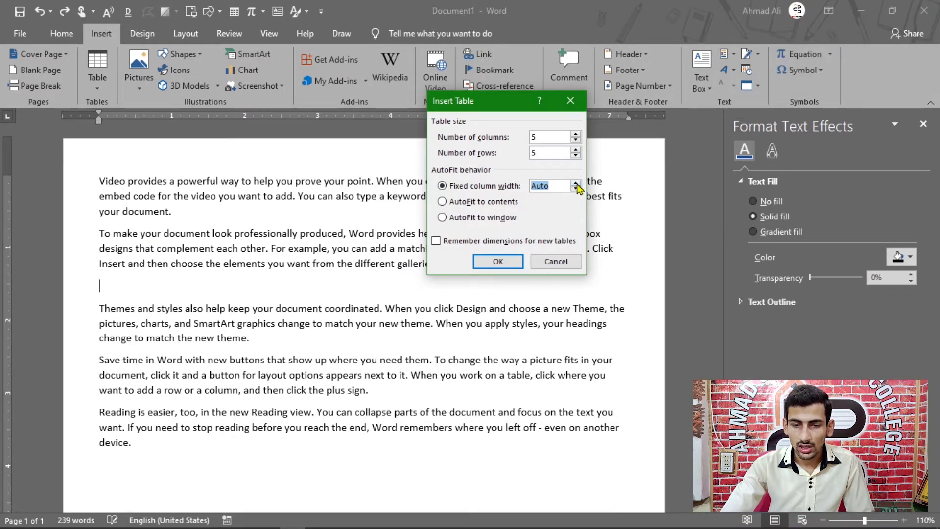
{"action": "left_click", "coordinate": [576, 183]}
{"action": "double_click", "coordinate": [576, 182]}
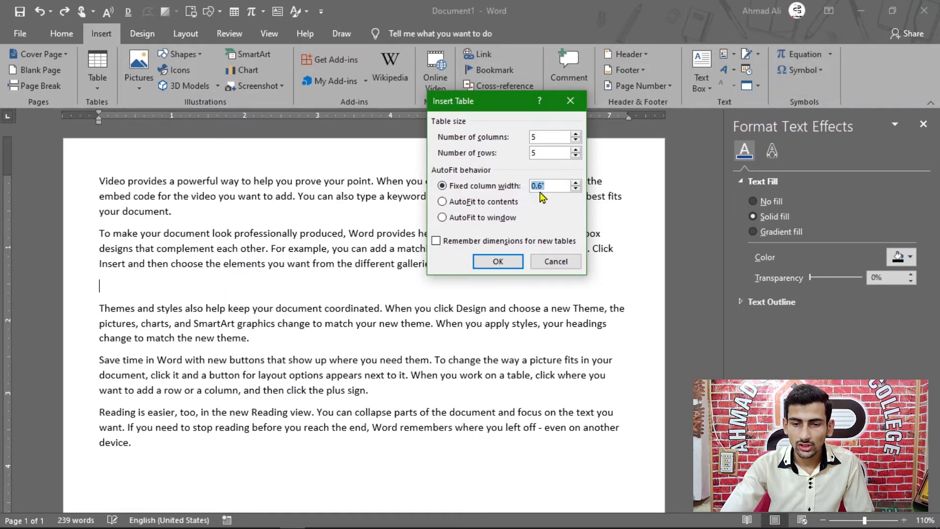
{"action": "left_click", "coordinate": [505, 266]}
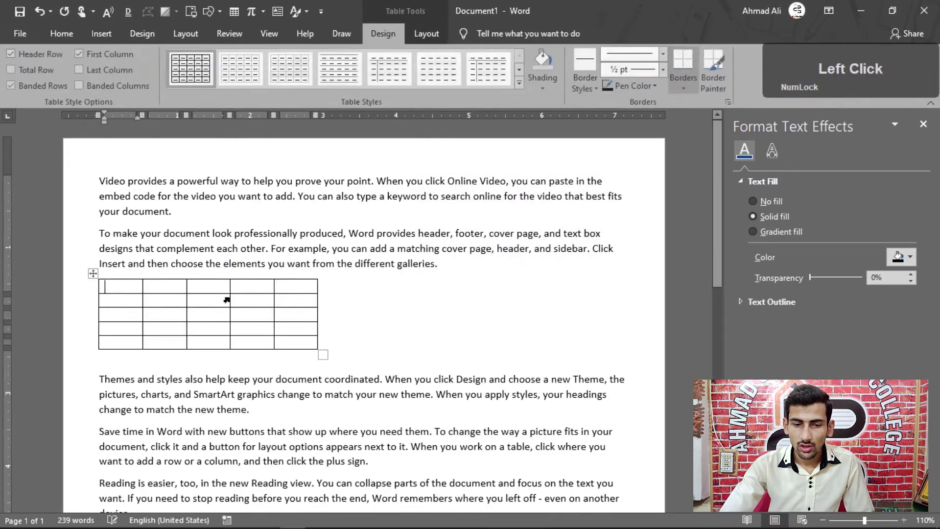
Check the first-row cells of the narrow-column table and undo its insertion.
{"action": "left_click", "coordinate": [168, 284]}
{"action": "left_click", "coordinate": [214, 286]}
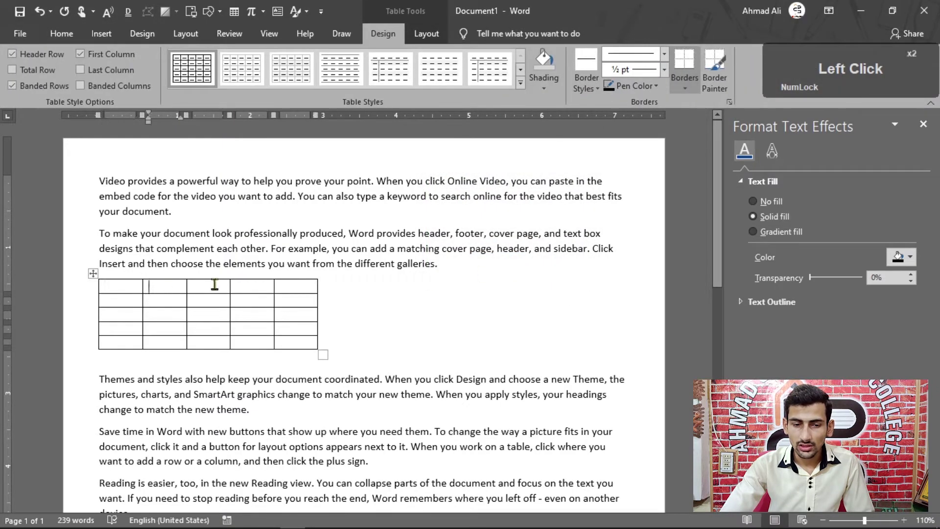
{"action": "left_click", "coordinate": [263, 288]}
{"action": "left_click", "coordinate": [306, 289]}
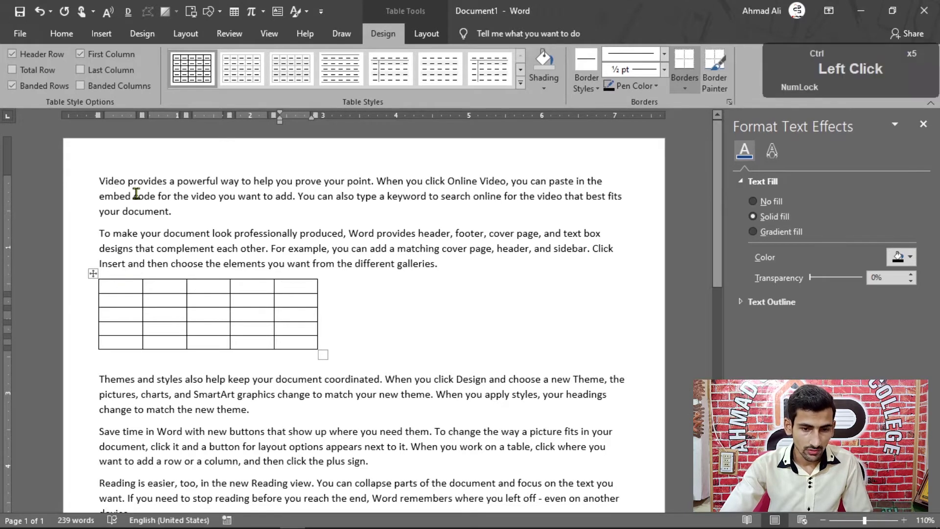
{"action": "key", "text": "ctrl+z"}
Insert a table of 5 columns and 5 rows with a fixed column width of 1" on the blank line.
{"action": "left_click", "coordinate": [101, 34]}
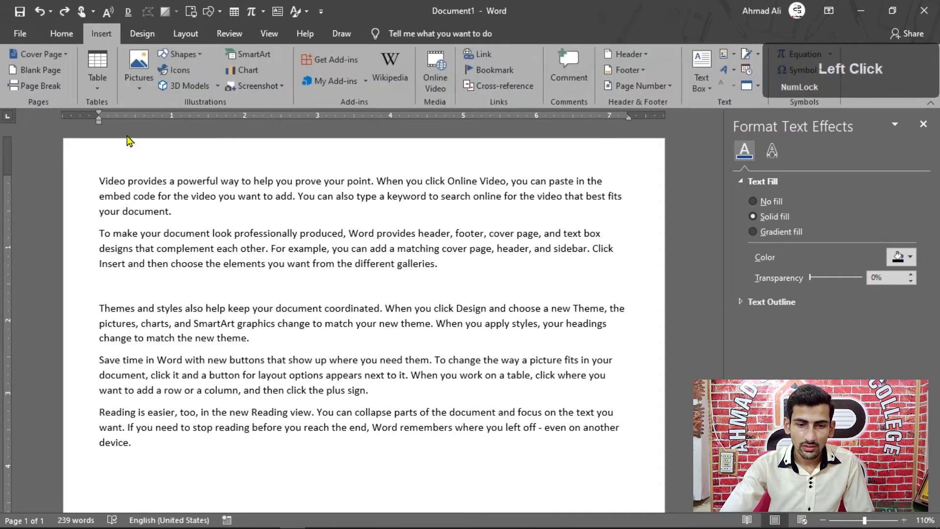
{"action": "left_click", "coordinate": [103, 94]}
{"action": "left_click", "coordinate": [125, 225]}
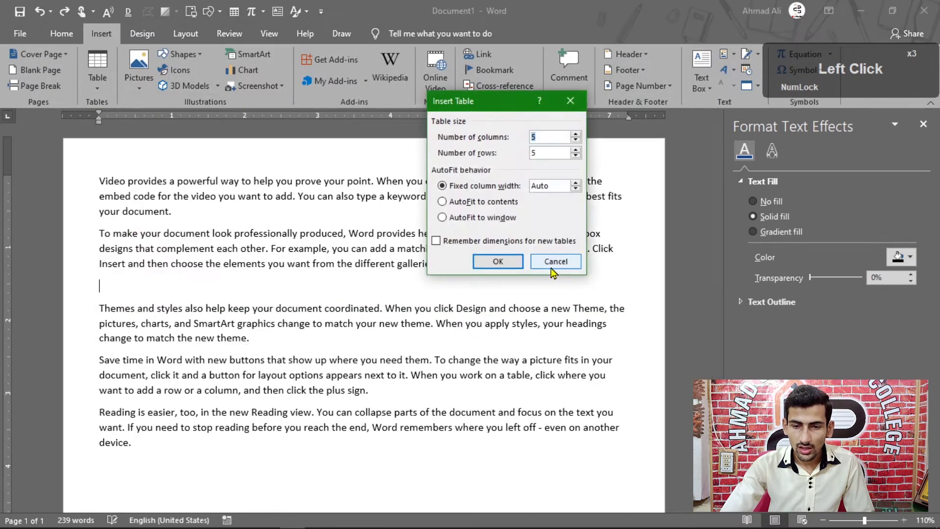
{"action": "left_click", "coordinate": [549, 189]}
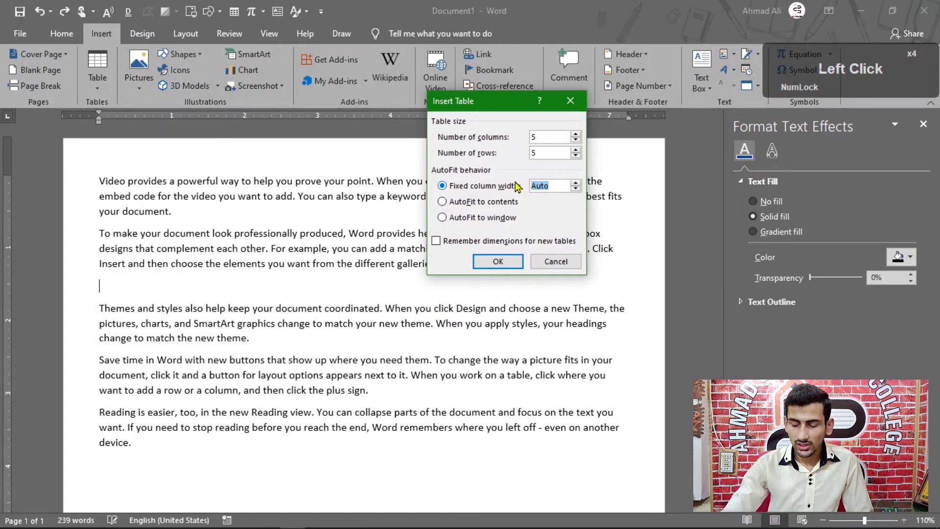
{"action": "type", "text": "1"}
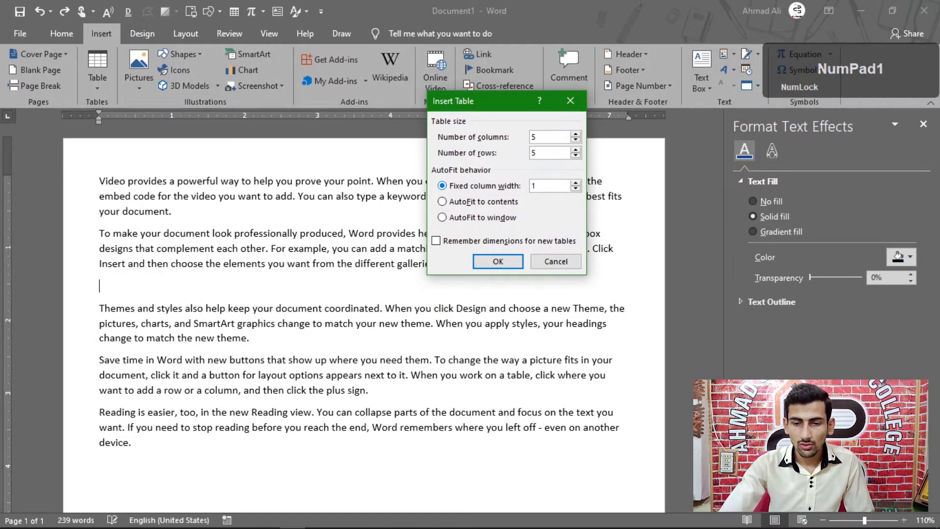
{"action": "left_click", "coordinate": [497, 262]}
Check the first-row cells of the 1" column table and undo its insertion.
{"action": "left_click", "coordinate": [185, 288]}
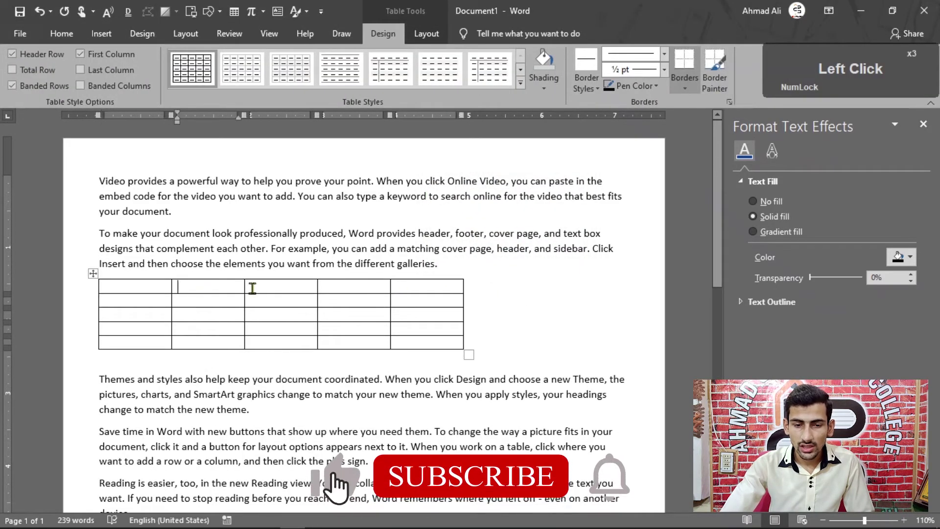
{"action": "left_click", "coordinate": [252, 288]}
{"action": "left_click", "coordinate": [347, 288]}
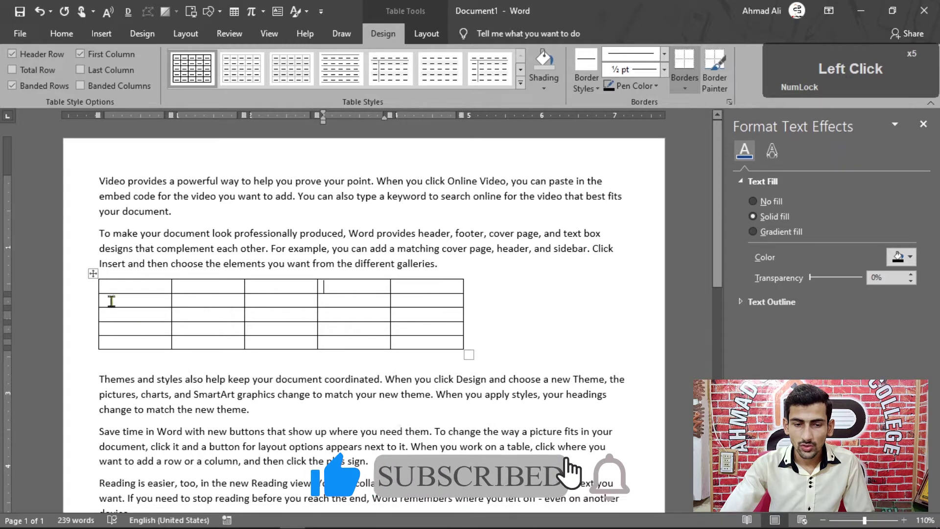
{"action": "key", "text": "ctrl+z"}
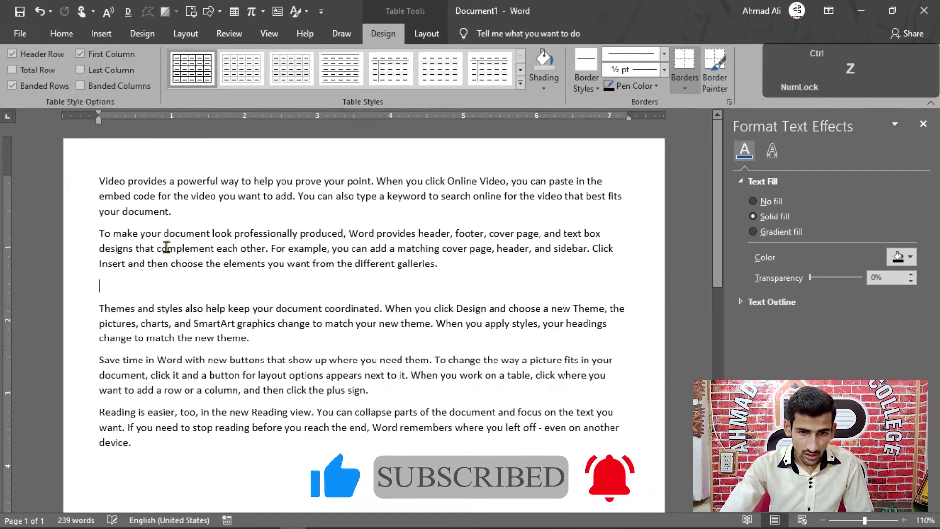
Insert a table of 5 columns and 5 rows with the AutoFit to contents behavior on the blank line.
{"action": "left_click", "coordinate": [102, 34]}
{"action": "left_click", "coordinate": [99, 89]}
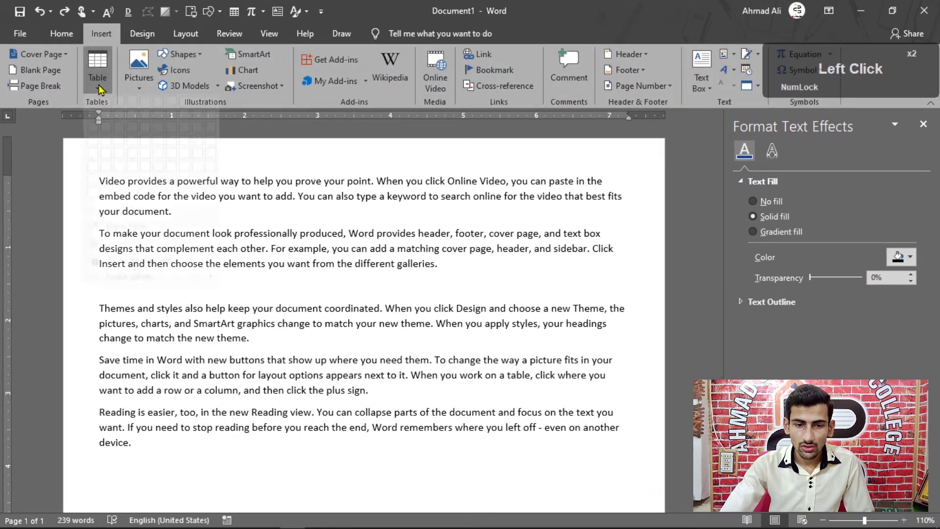
{"action": "left_click", "coordinate": [113, 225]}
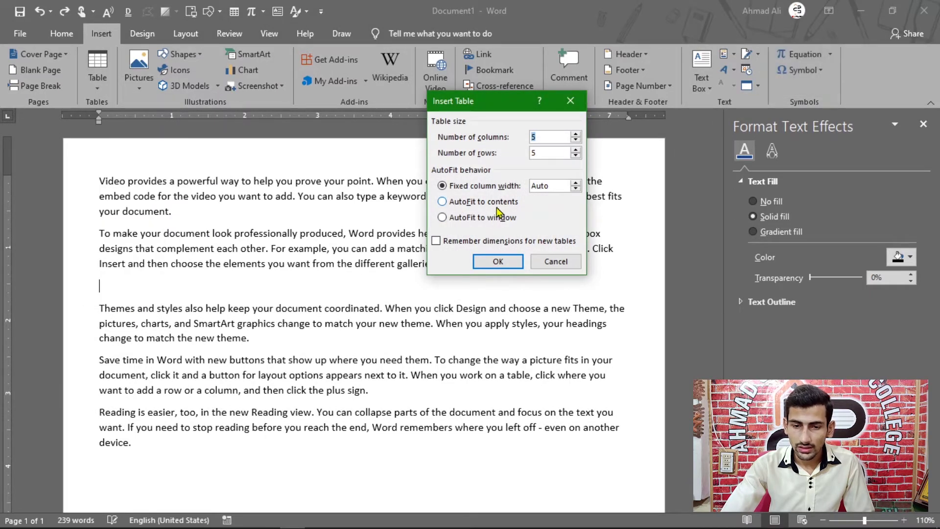
{"action": "left_click", "coordinate": [443, 202]}
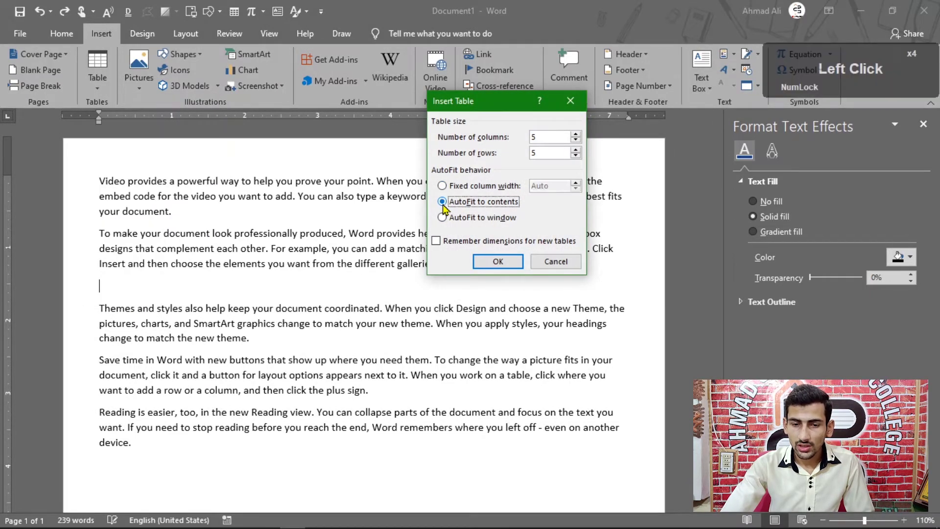
{"action": "left_click", "coordinate": [497, 262]}
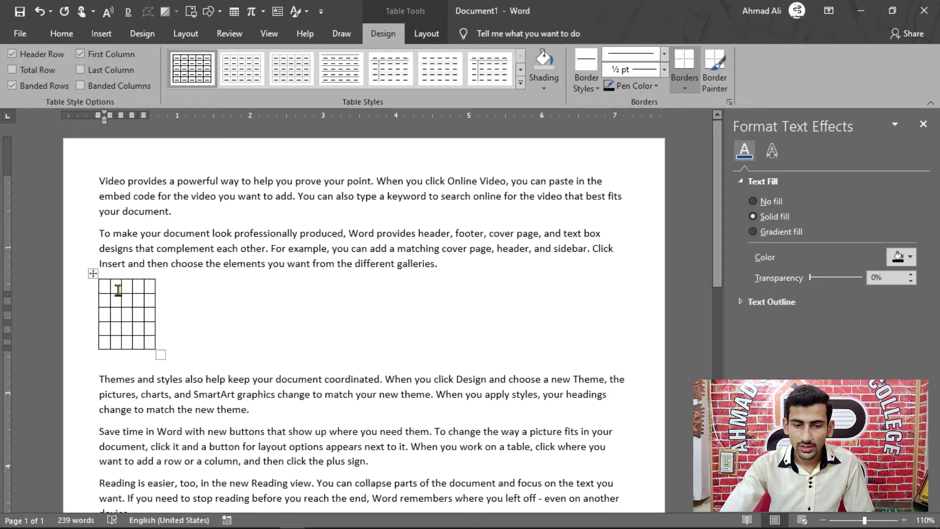
Fill the table's first row with the headings Sr, Name, Father Name, Cell No. and Address.
{"action": "mouse_move", "coordinate": [100, 295]}
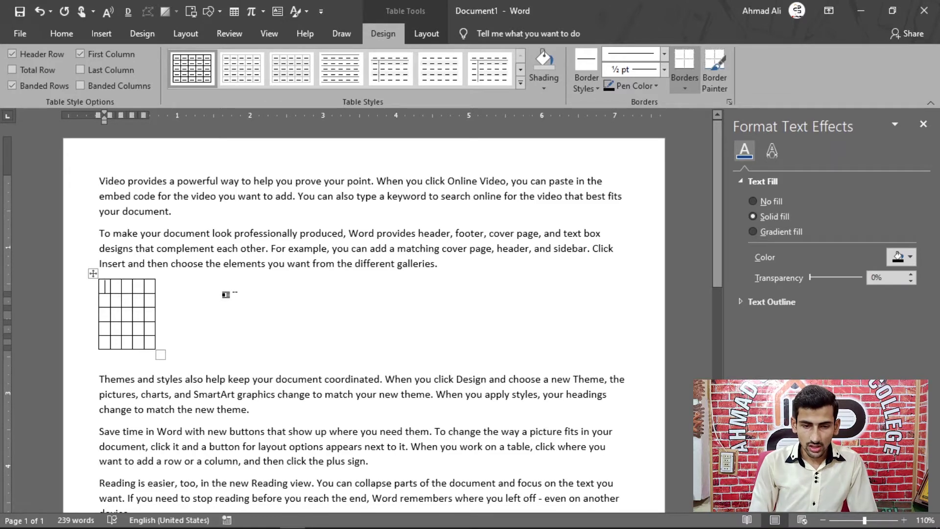
{"action": "type", "text": "Sr"}
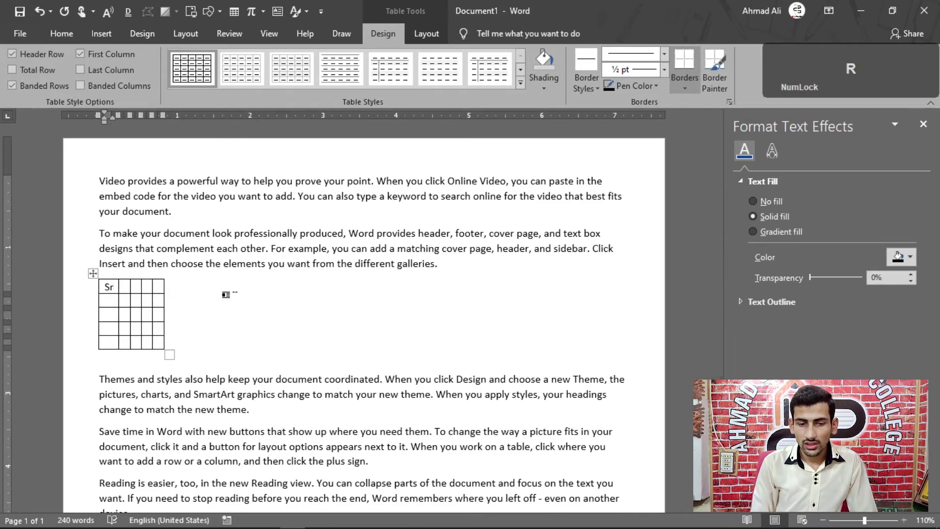
{"action": "key", "text": "Tab"}
{"action": "type", "text": "Name"}
{"action": "key", "text": "Tab"}
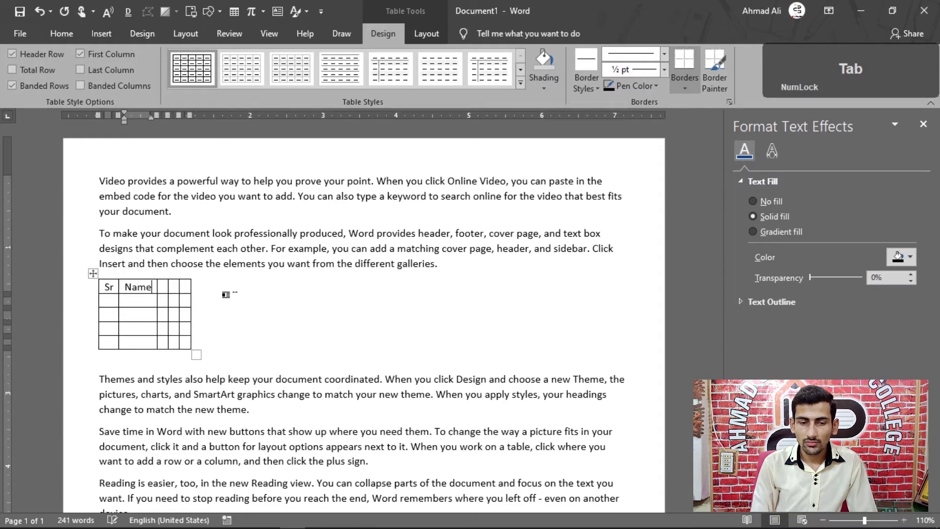
{"action": "type", "text": "Father"}
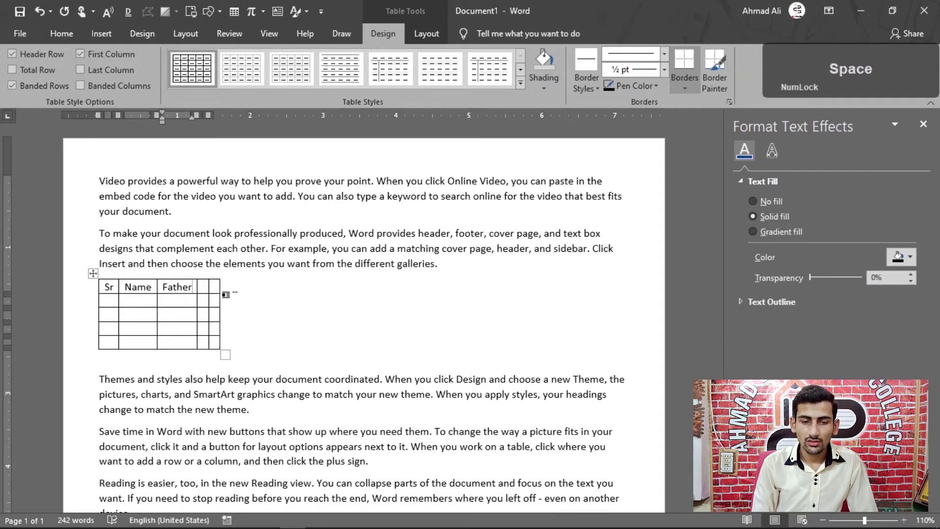
{"action": "type", "text": " Name"}
{"action": "key", "text": "Tab"}
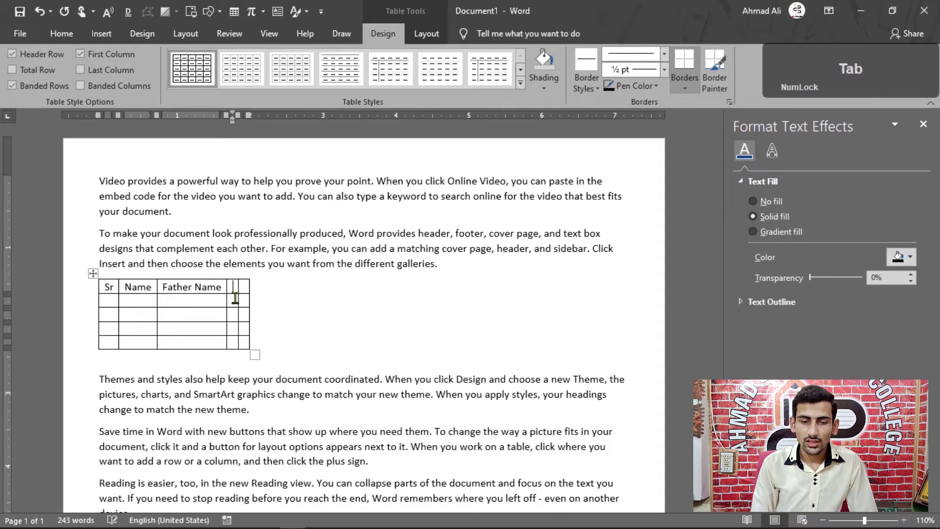
{"action": "type", "text": "Cell No"}
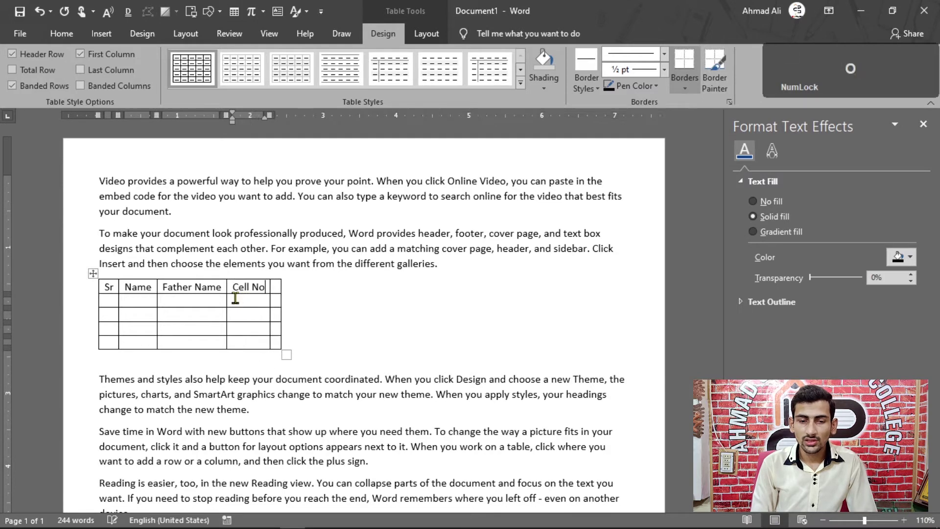
{"action": "type", "text": "."}
{"action": "key", "text": "Tab"}
{"action": "type", "text": "Address"}
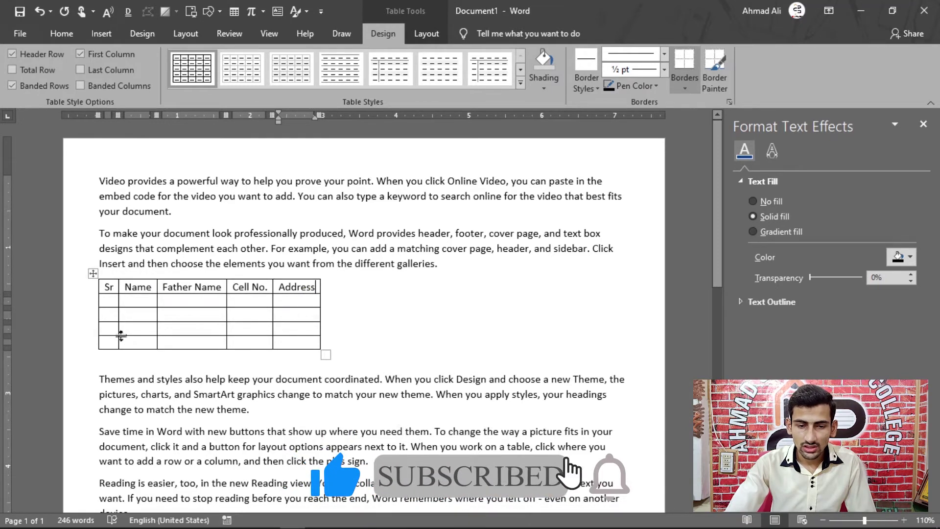
Enter the person's full name in the second row's Name cell.
{"action": "left_click", "coordinate": [142, 301]}
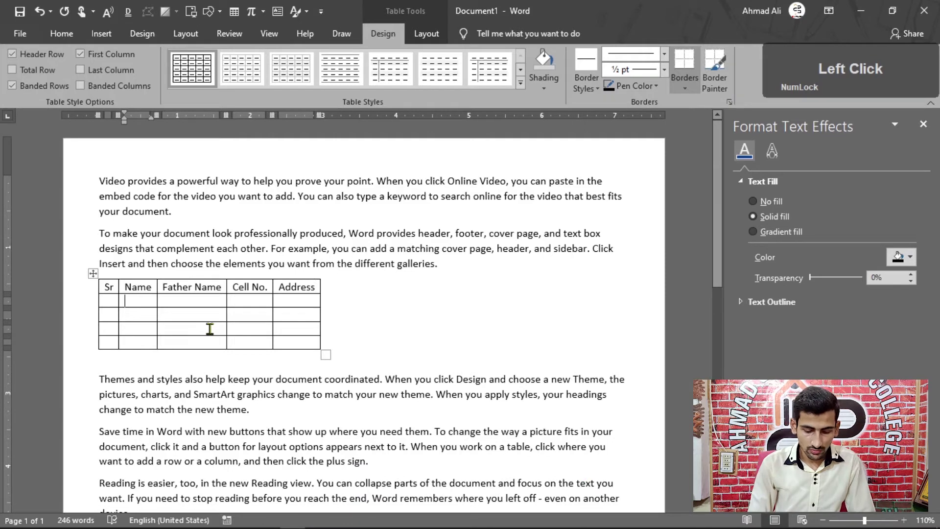
{"action": "type", "text": "Mu"}
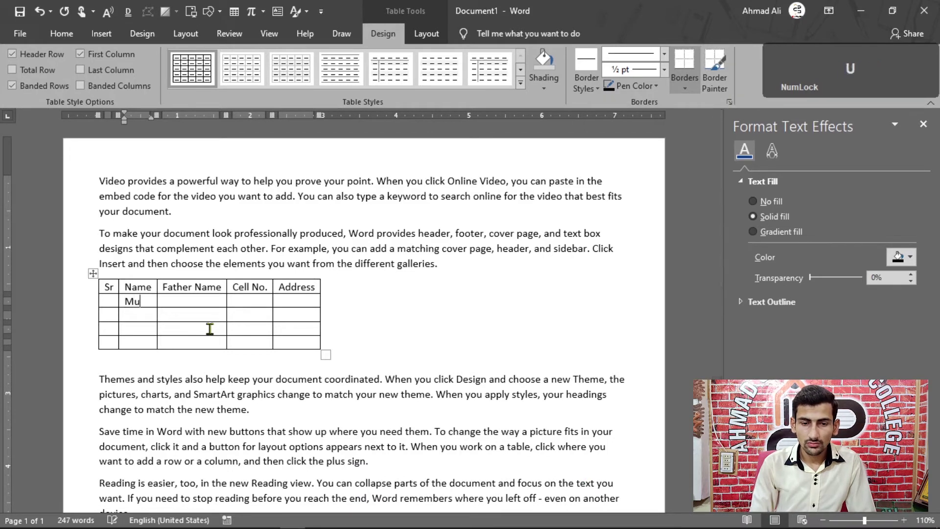
{"action": "type", "text": "hammad Al"}
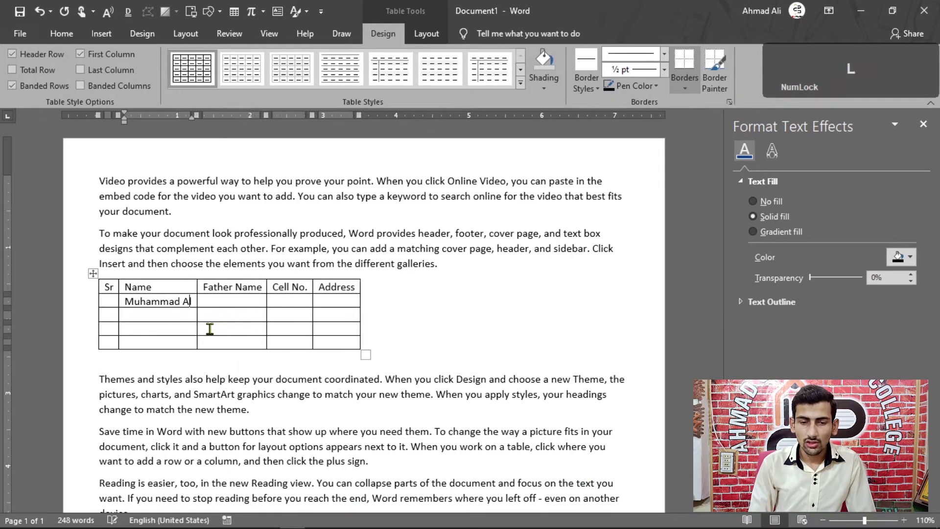
{"action": "type", "text": "i Khan"}
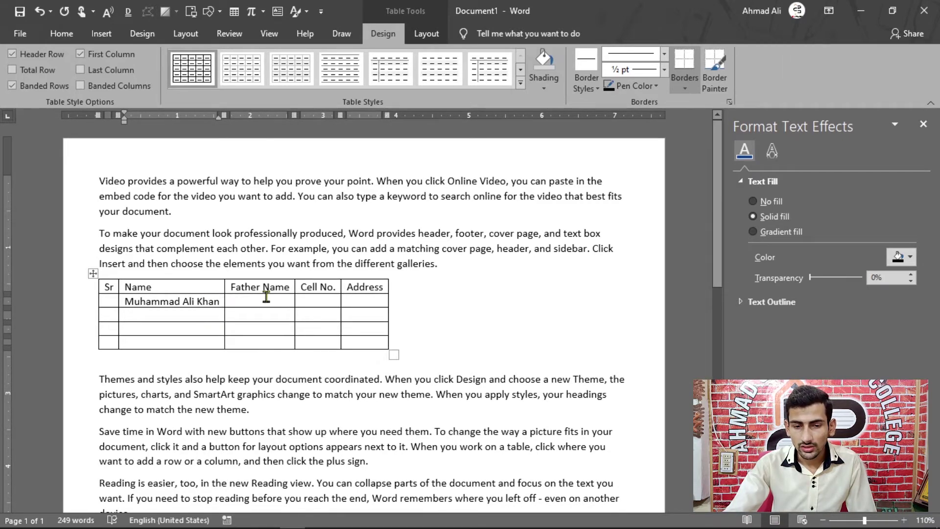
{"action": "left_click", "coordinate": [219, 301]}
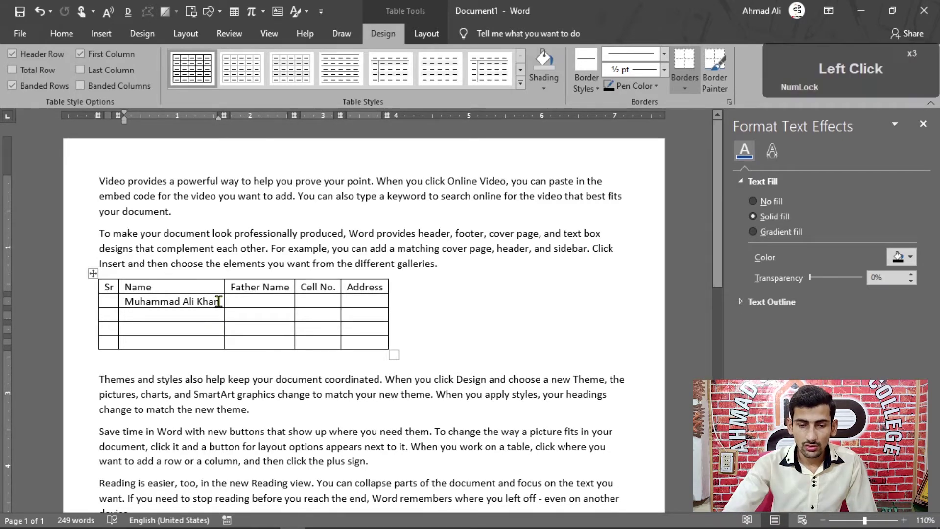
{"action": "left_click", "coordinate": [187, 302]}
{"action": "left_click", "coordinate": [247, 303]}
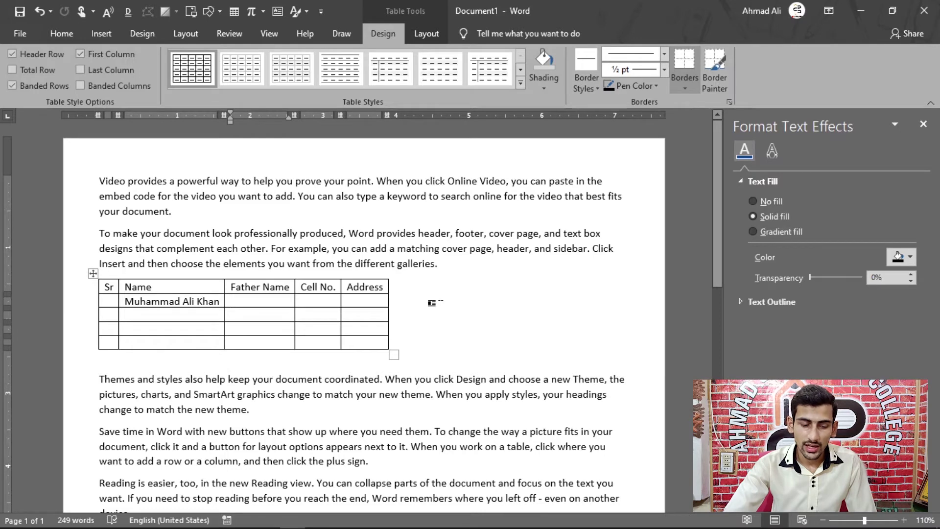
{"action": "key", "text": "Tab"}
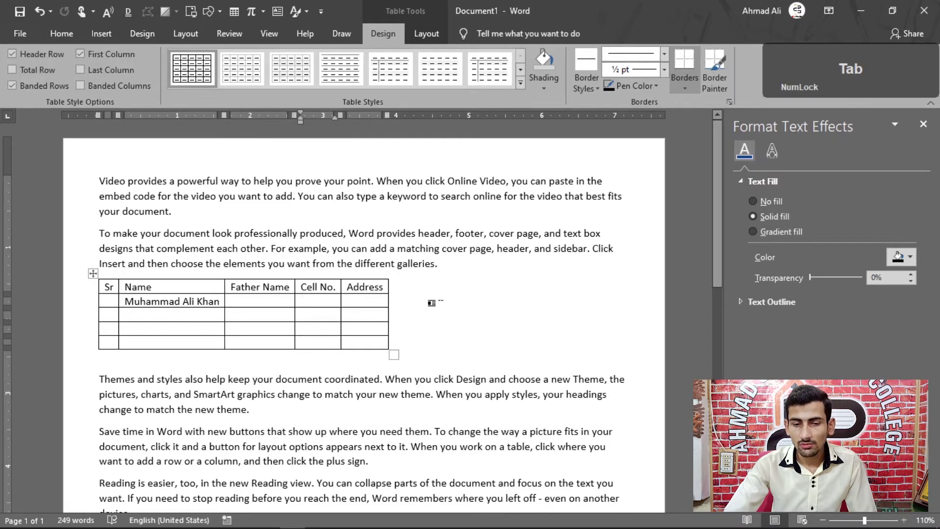
{"action": "key", "text": "Tab"}
{"action": "key", "text": "Tab"}
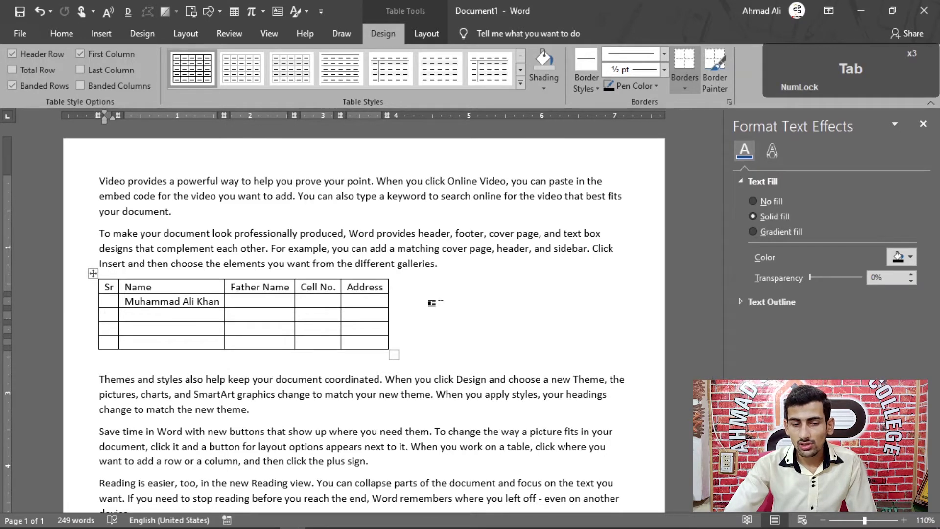
Add a second line reading "Date:" below the full name in the second row's Name cell.
{"action": "left_click", "coordinate": [222, 302]}
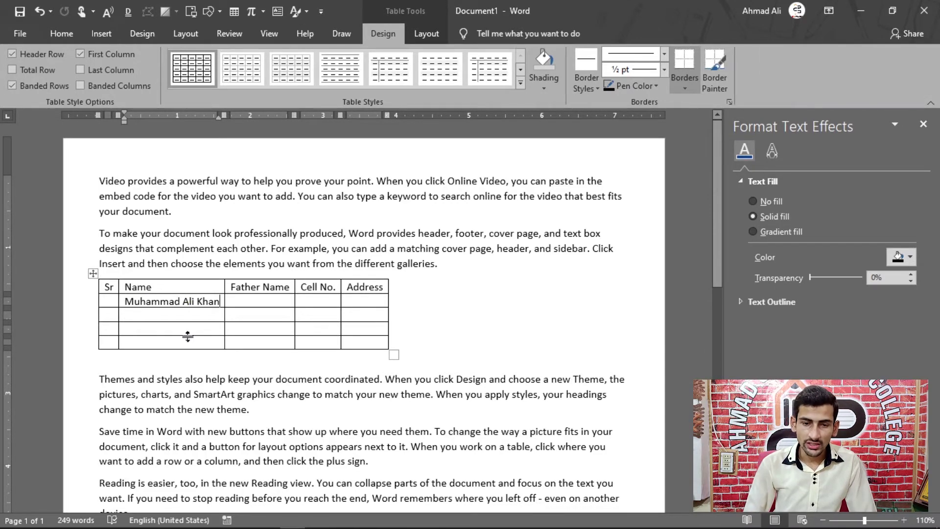
{"action": "key", "text": "Return"}
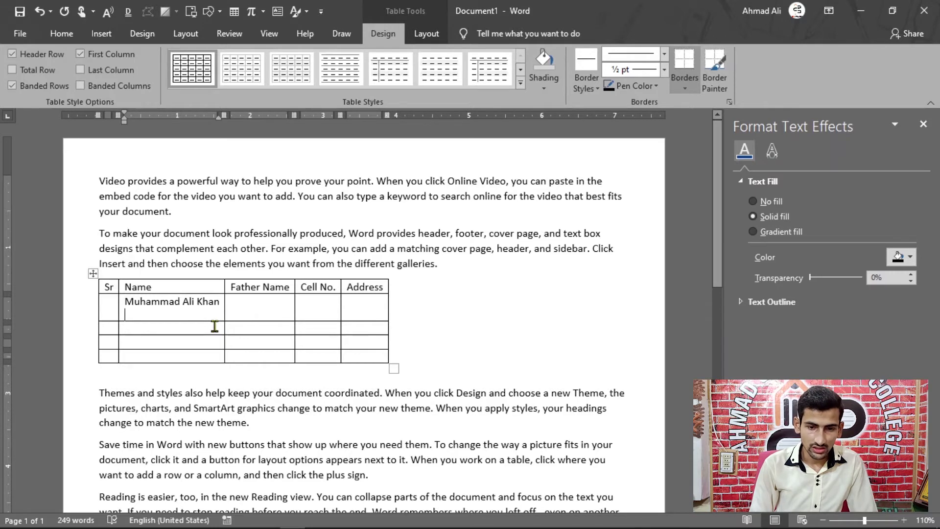
{"action": "type", "text": "Dal"}
{"action": "key", "text": "BackSpace"}
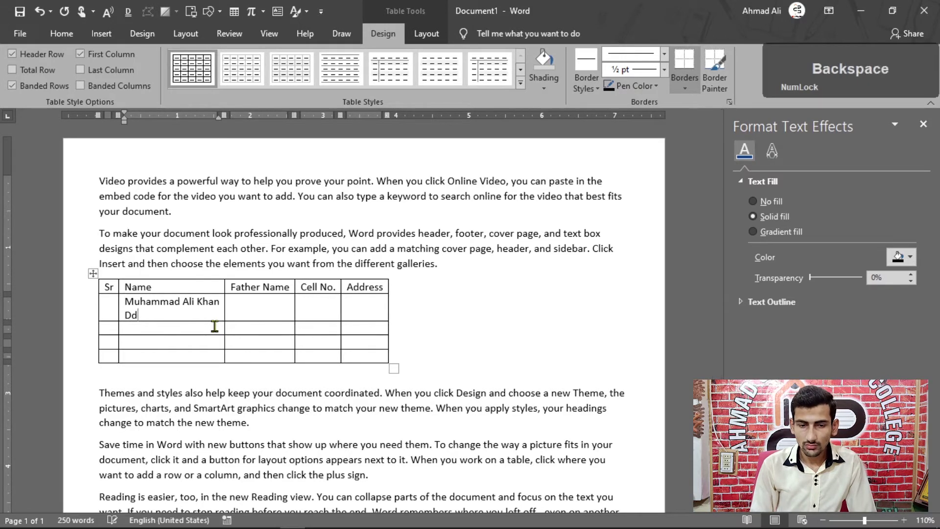
{"action": "type", "text": "te:"}
Fill the second row's Address, Father Name and Cell No. cells with long unbroken runs of the letters a, v and d respectively.
{"action": "left_click", "coordinate": [358, 308]}
{"action": "type", "text": "a"}
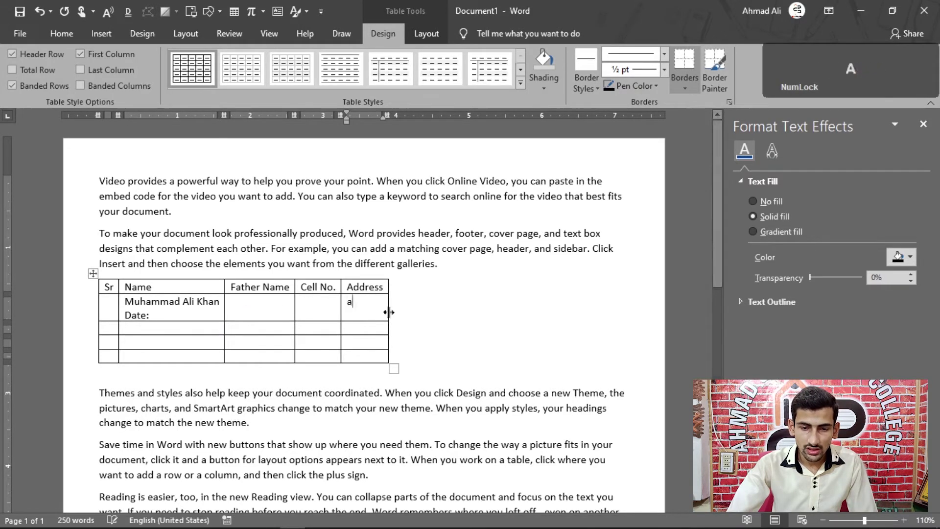
{"action": "type", "text": "aaaaaaaaaaaaaaaaaaaaaaaaaaaaaaaaaaa"}
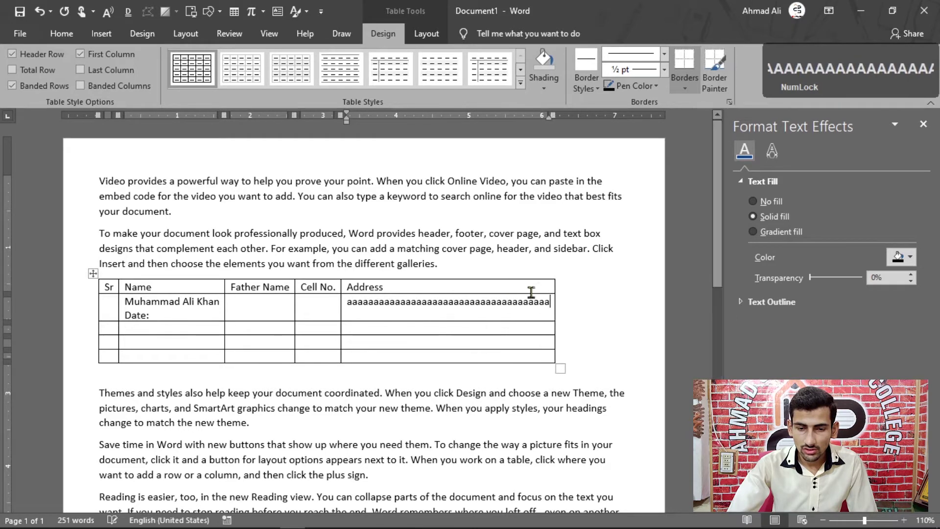
{"action": "left_click", "coordinate": [264, 305]}
{"action": "type", "text": "v"}
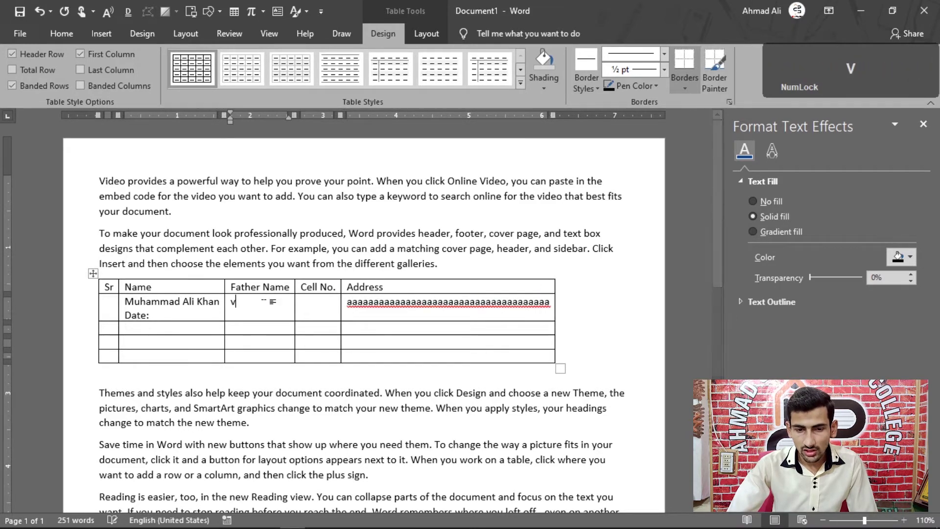
{"action": "type", "text": "vvvvvvvvvvvvvvvvvvvvvvvvvvvvvvvvv"}
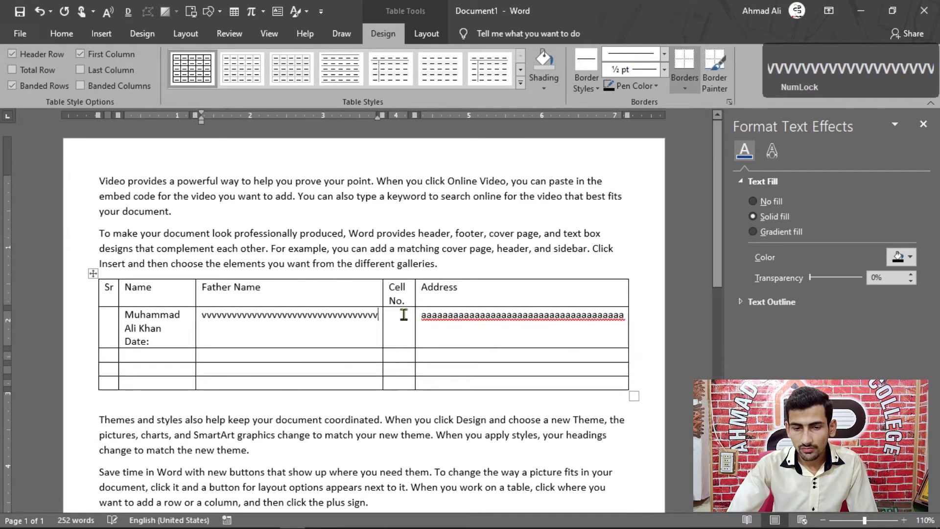
{"action": "left_click", "coordinate": [404, 314]}
{"action": "type", "text": "ddddddddddddddddddddd"}
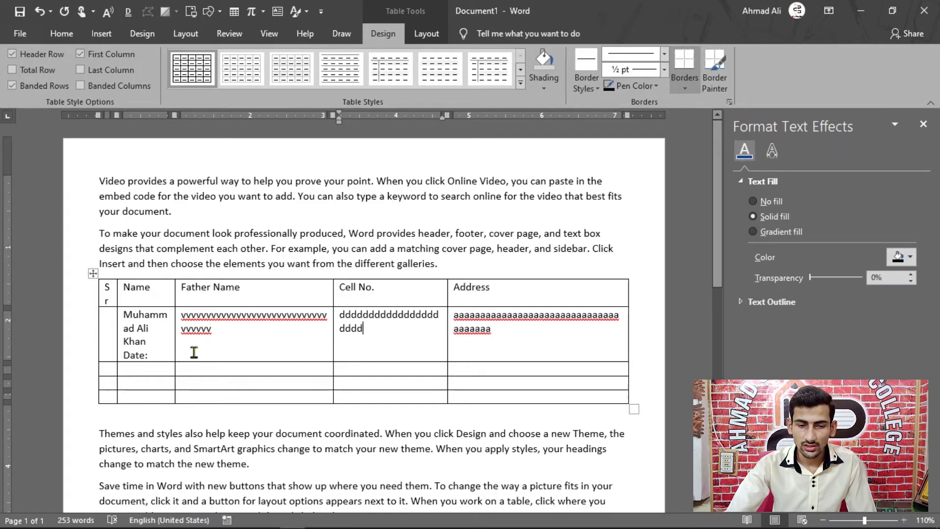
{"action": "left_click", "coordinate": [211, 328]}
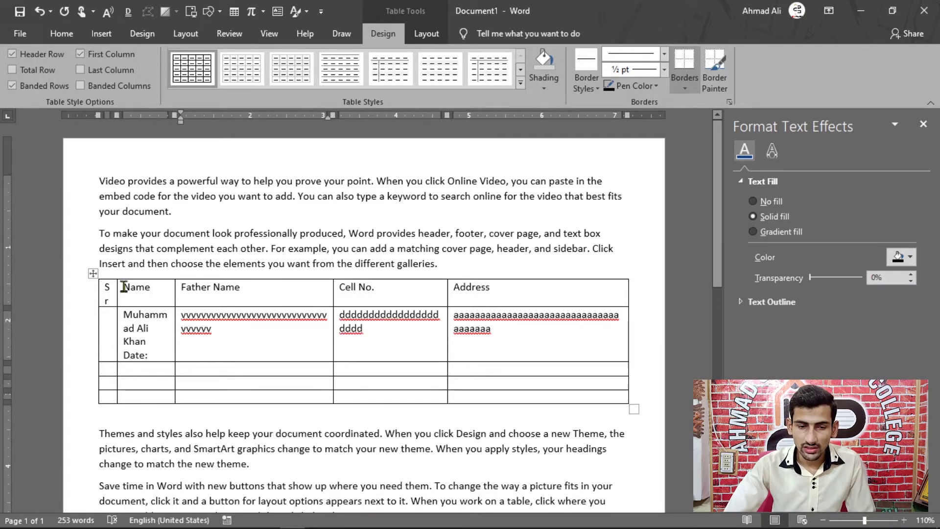
Delete the whole filled table between the second and third paragraphs.
{"action": "left_click", "coordinate": [93, 274]}
{"action": "key", "text": "BackSpace"}
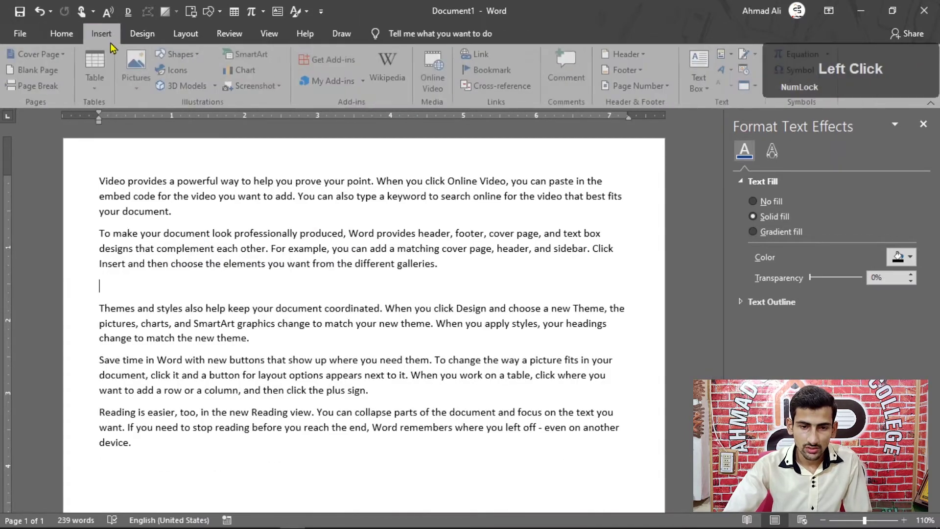
Try inserting a table with 5 columns and 5 rows using the AutoFit to window behavior in the blank line.
{"action": "left_click", "coordinate": [97, 78]}
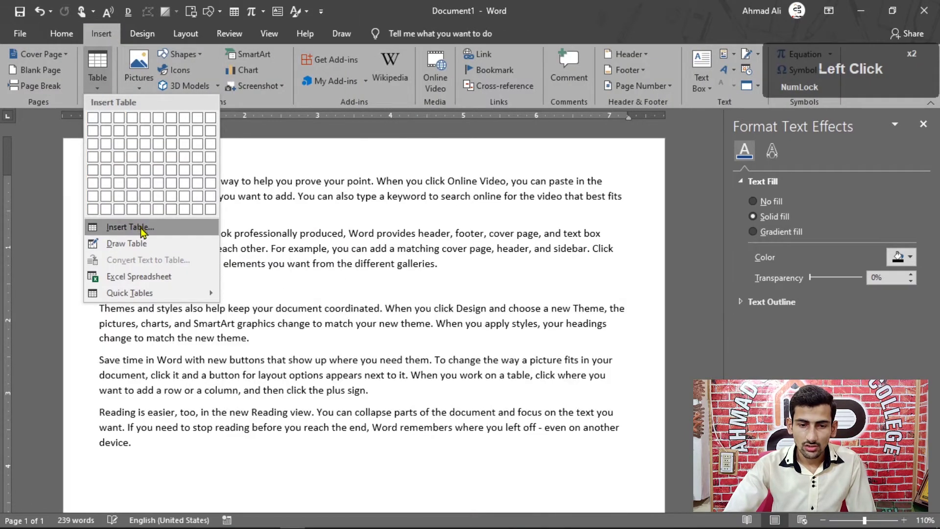
{"action": "left_click", "coordinate": [143, 226]}
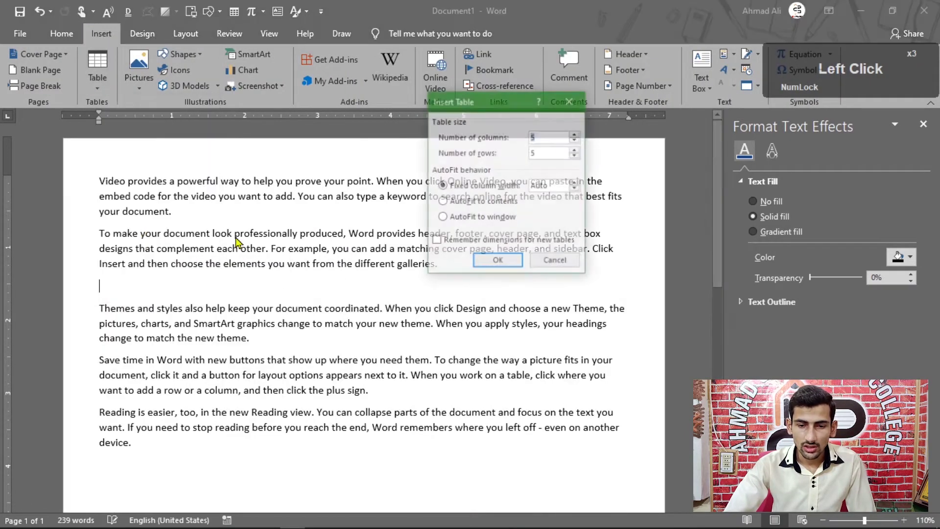
{"action": "left_click", "coordinate": [442, 218]}
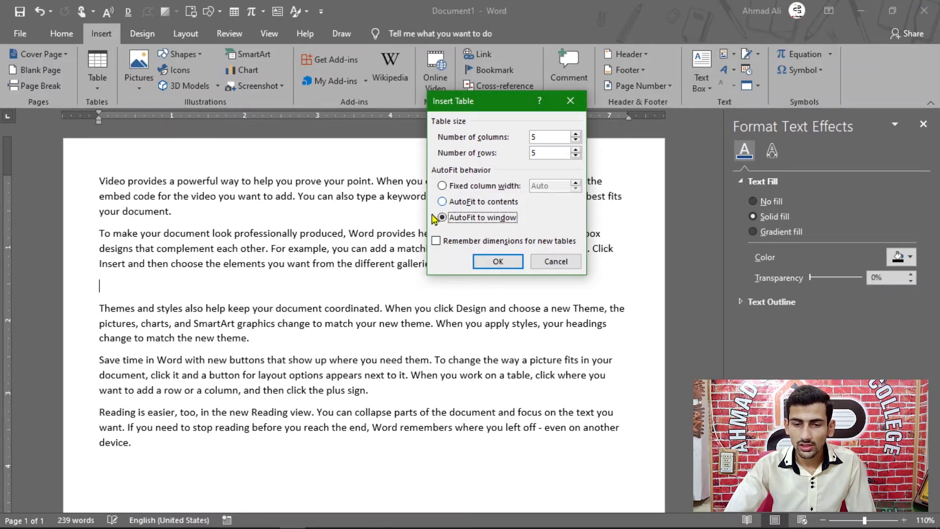
{"action": "left_click", "coordinate": [441, 186]}
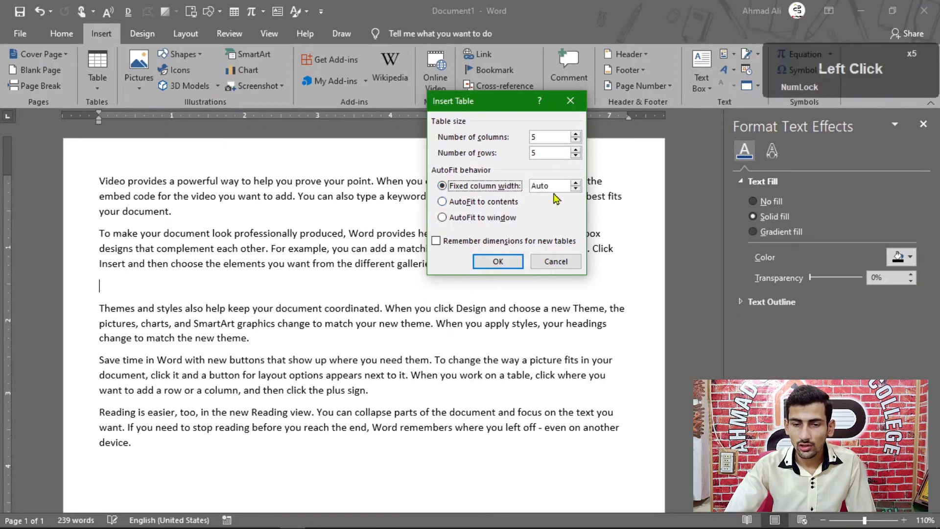
{"action": "left_click", "coordinate": [442, 218]}
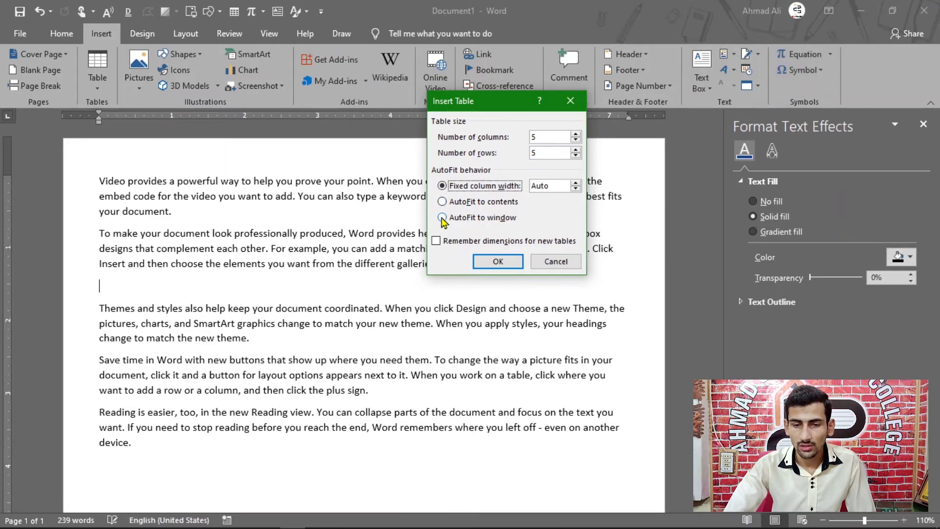
{"action": "left_click", "coordinate": [498, 262]}
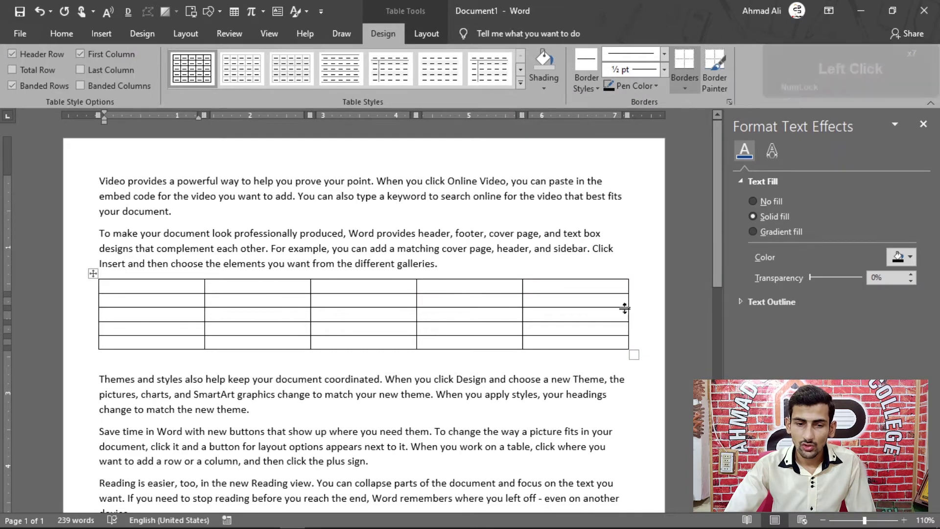
{"action": "key", "text": "ctrl+z"}
Draw three separate single-cell tables freehand: about 1.94 by 0.37 inches in the blank line, one about 1.8 inches wide above it, and one over the lower paragraphs.
{"action": "left_click", "coordinate": [102, 34]}
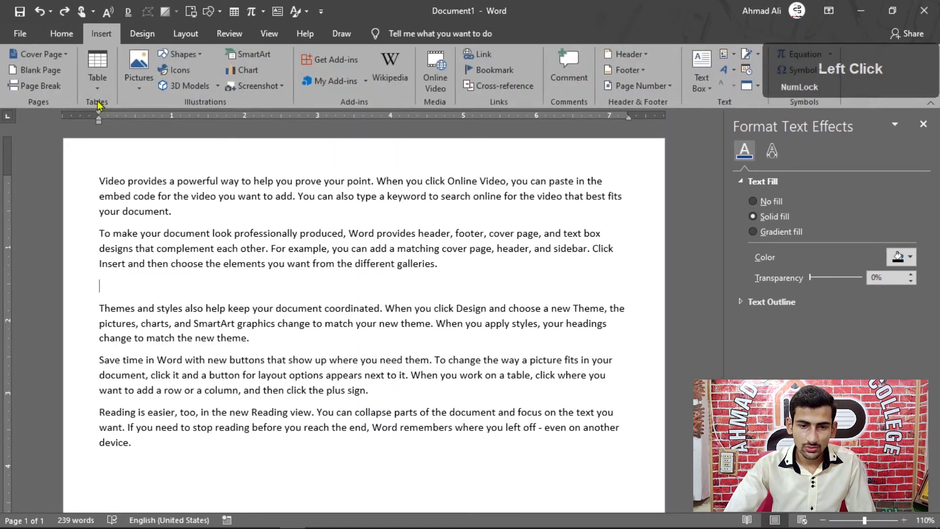
{"action": "left_click", "coordinate": [97, 74]}
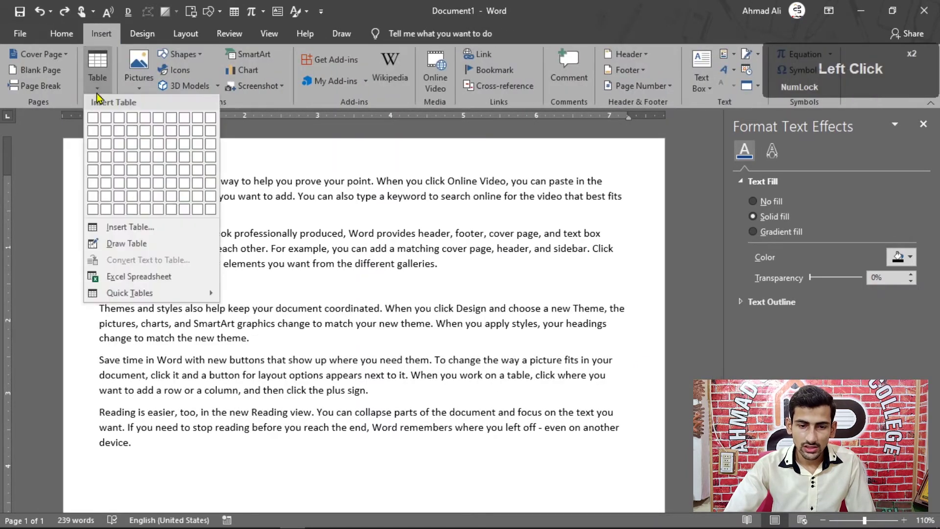
{"action": "left_click", "coordinate": [128, 244]}
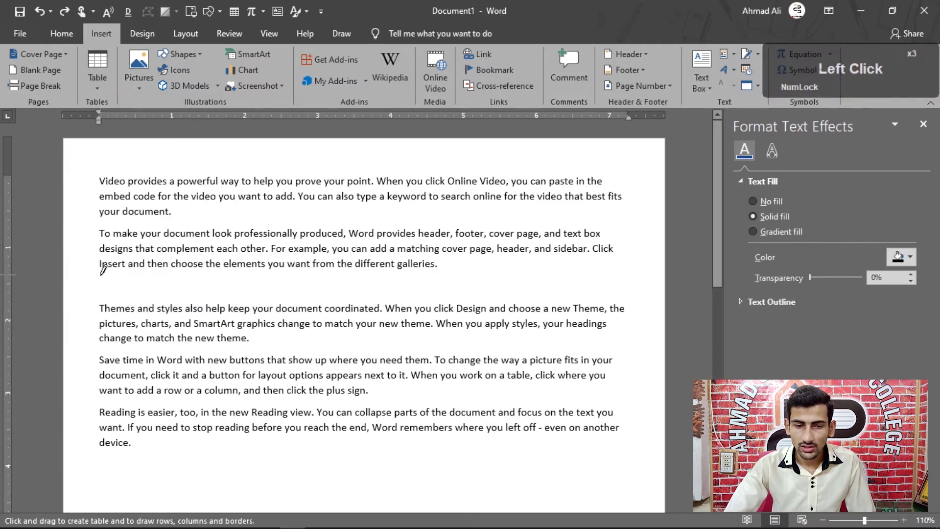
{"action": "left_click_drag", "start_coordinate": [100, 275], "coordinate": [242, 302]}
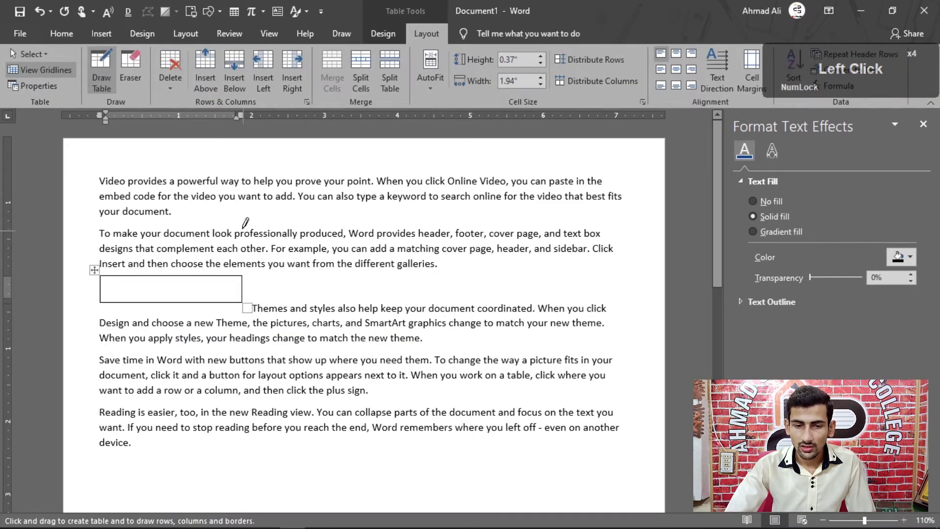
{"action": "mouse_move", "coordinate": [232, 225]}
{"action": "left_mouse_down"}
{"action": "mouse_move", "coordinate": [288, 241]}
{"action": "mouse_move", "coordinate": [363, 240]}
{"action": "left_mouse_up"}
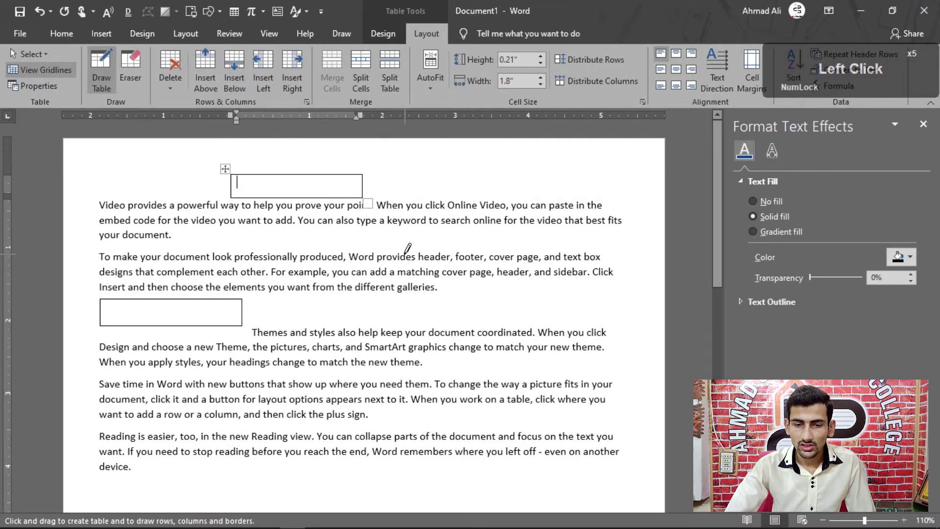
{"action": "left_click_drag", "start_coordinate": [262, 348], "coordinate": [430, 385]}
Undo the three freehand-drawn tables.
{"action": "key", "text": "ctrl+z"}
{"action": "key", "text": "ctrl+z"}
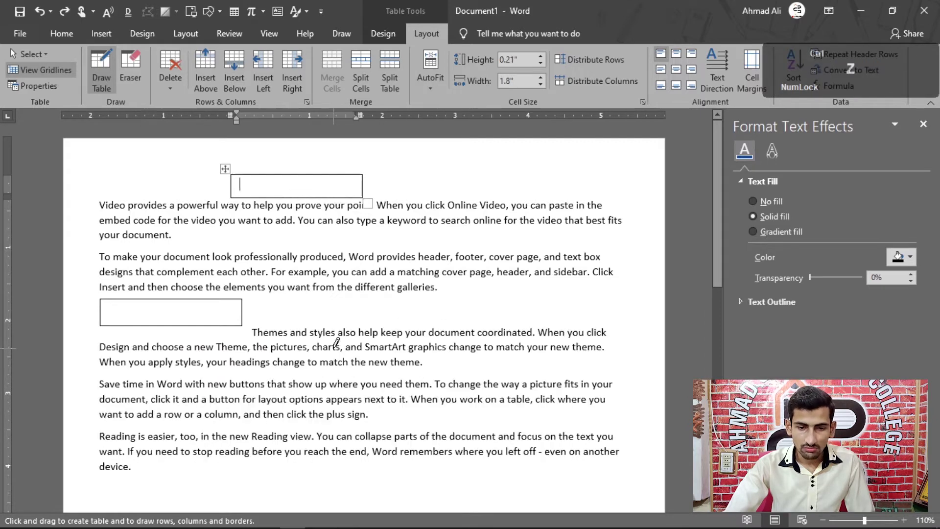
{"action": "key", "text": "ctrl+z"}
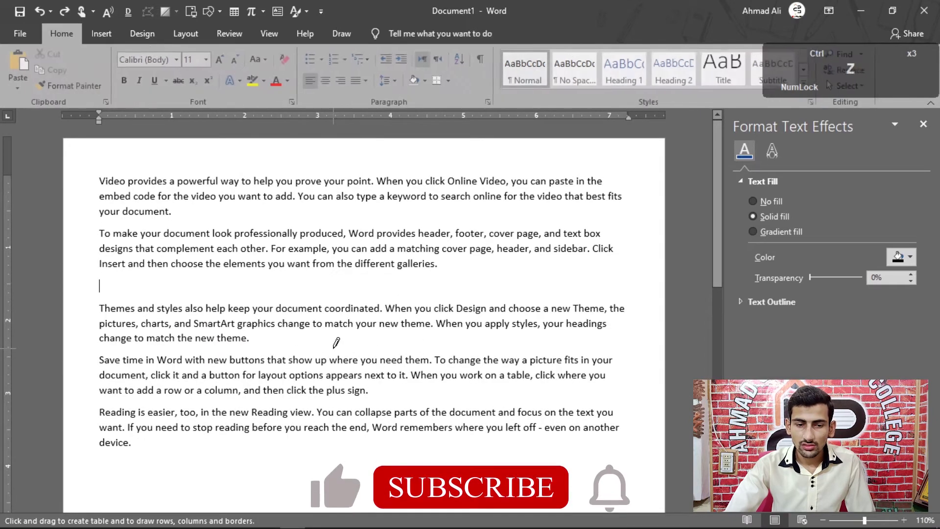
Insert a table with 5 columns and 3 rows in the blank line after the second paragraph.
{"action": "left_click", "coordinate": [102, 34]}
{"action": "left_click", "coordinate": [108, 86]}
{"action": "left_click", "coordinate": [144, 139]}
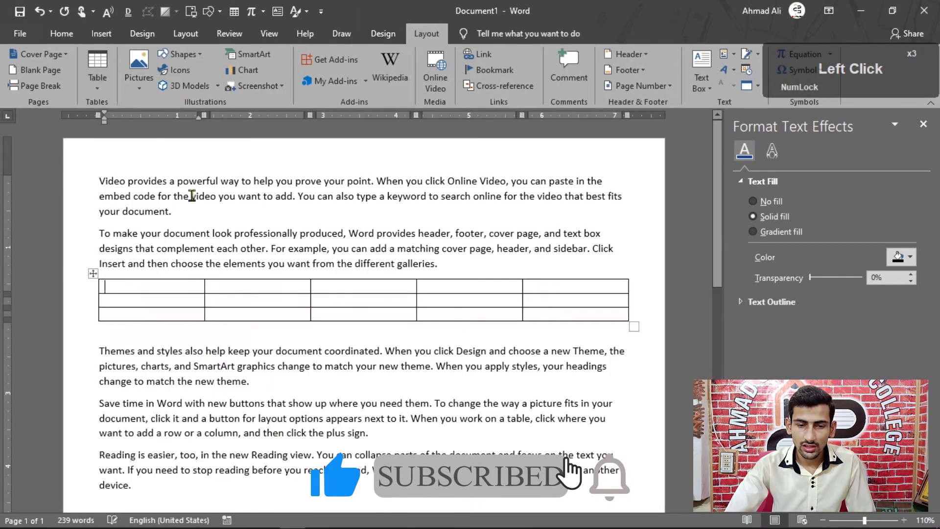
Draw lines that split the first-row cells of columns one, two and four, continuing the second column's vertical divider through the rows below.
{"action": "left_click", "coordinate": [101, 33]}
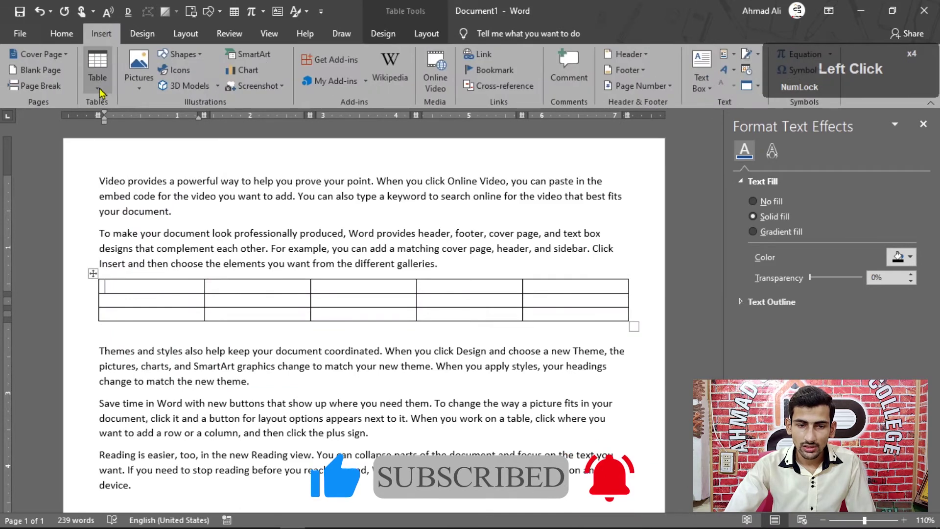
{"action": "left_click", "coordinate": [99, 95]}
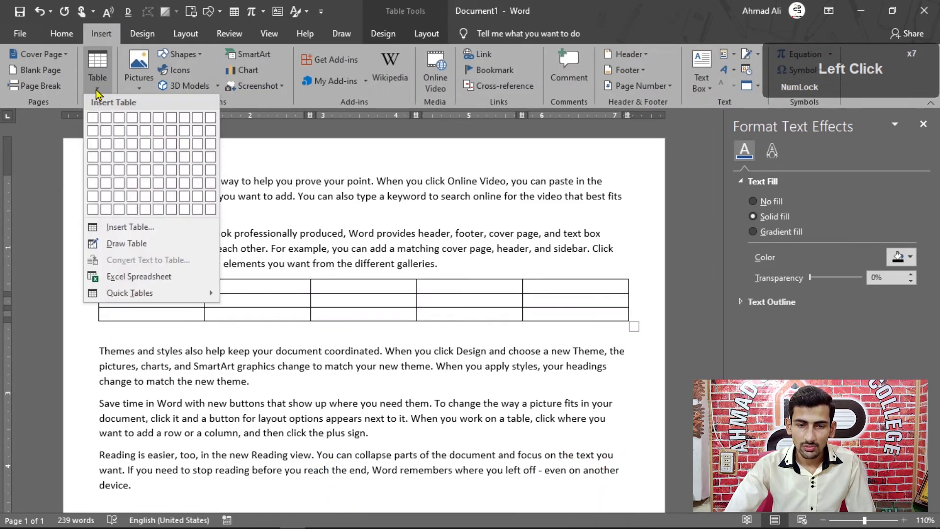
{"action": "left_click", "coordinate": [127, 245]}
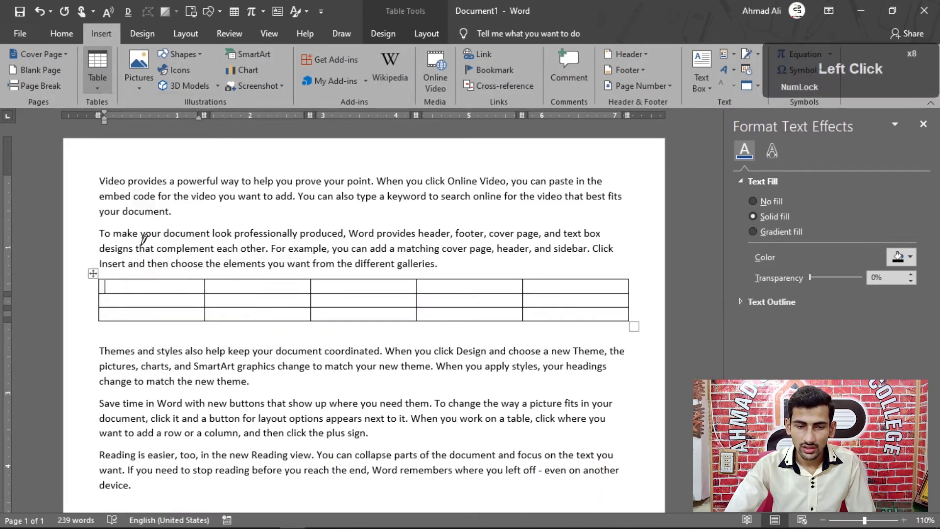
{"action": "scroll", "coordinate": [142, 294], "scroll_direction": "up", "scroll_amount": 7}
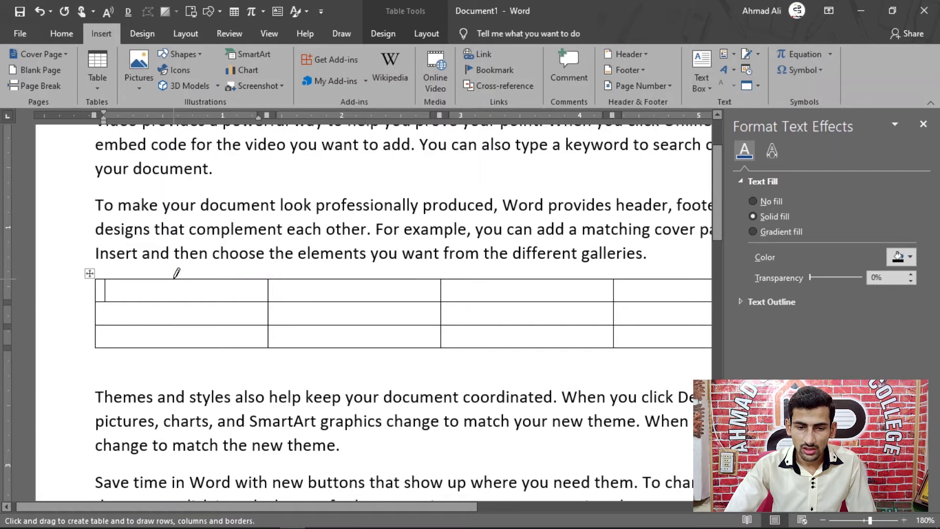
{"action": "left_click_drag", "start_coordinate": [177, 276], "coordinate": [177, 299]}
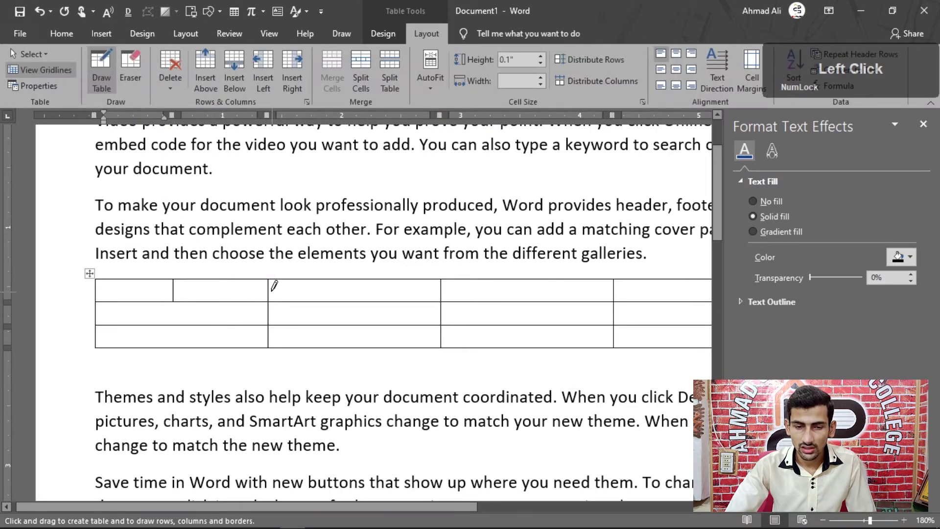
{"action": "left_click_drag", "start_coordinate": [269, 291], "coordinate": [436, 291]}
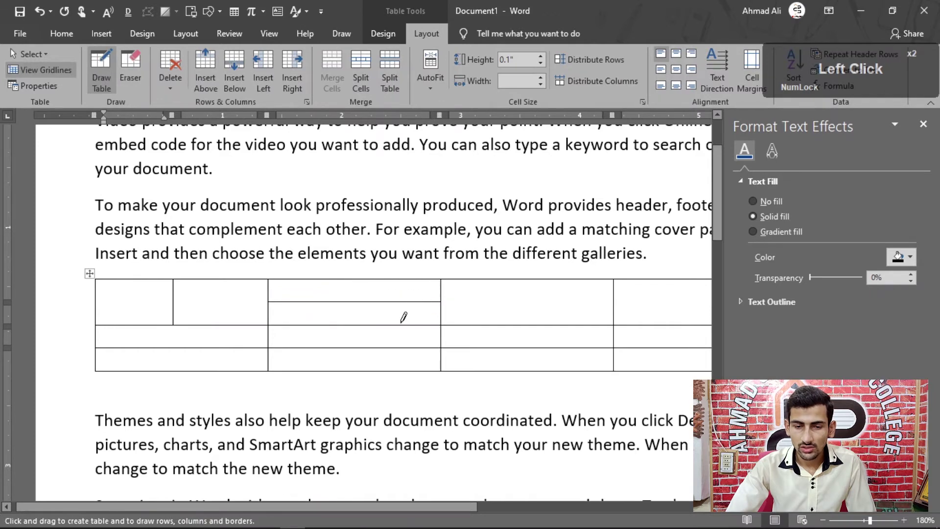
{"action": "left_click_drag", "start_coordinate": [352, 302], "coordinate": [357, 369]}
{"action": "scroll", "coordinate": [466, 328], "scroll_direction": "down", "scroll_amount": 2, "text": "ctrl"}
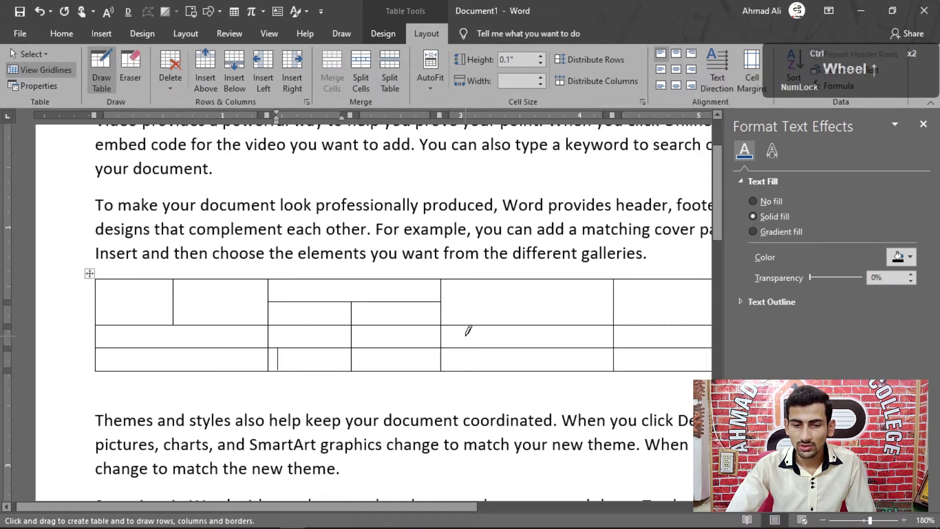
{"action": "scroll", "coordinate": [460, 330], "scroll_direction": "down", "scroll_amount": 4, "text": "ctrl"}
{"action": "left_click", "coordinate": [102, 68]}
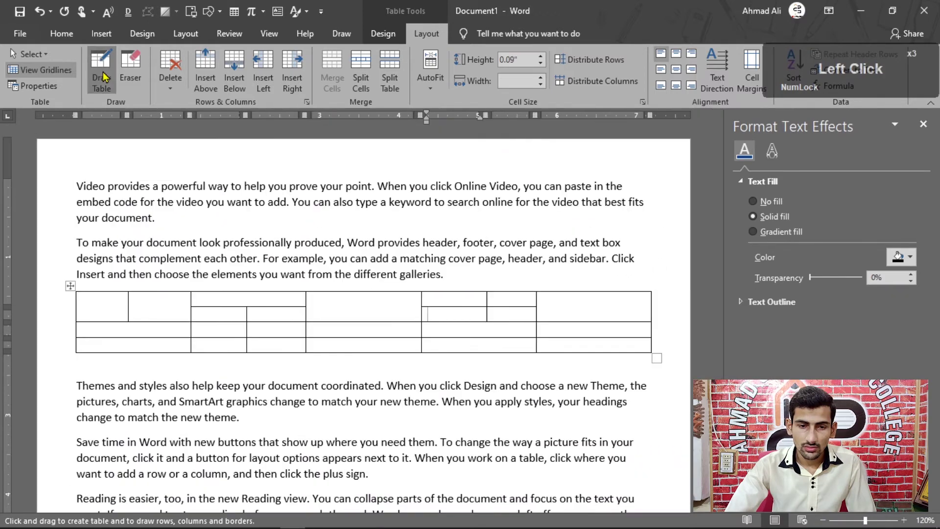
Delete the table with the hand-drawn cell divisions.
{"action": "left_click", "coordinate": [102, 34]}
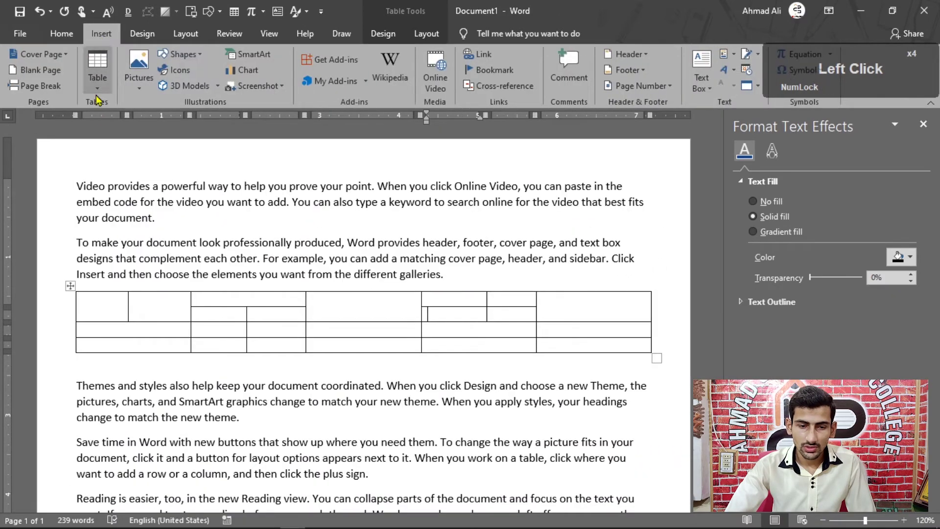
{"action": "left_click", "coordinate": [70, 286]}
{"action": "key", "text": "BackSpace"}
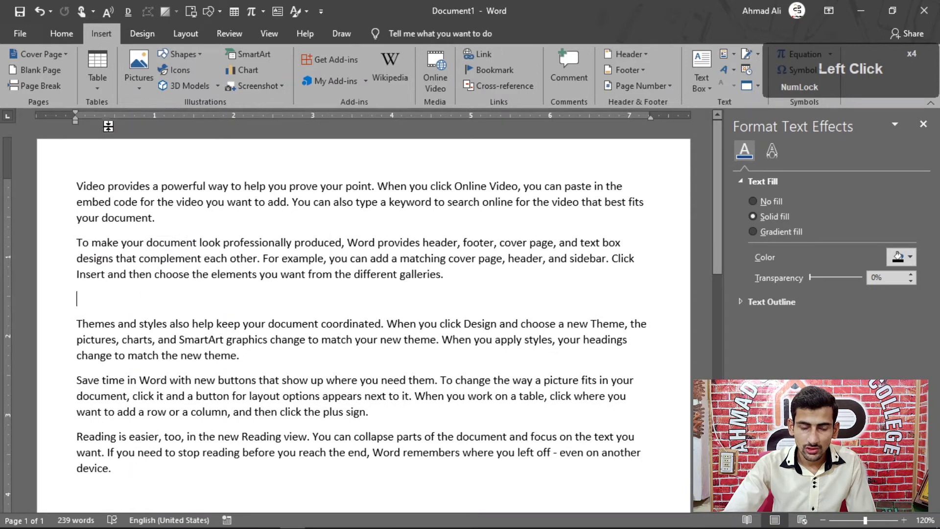
Insert the built-in Calendar 4 quick table in the blank line after the second paragraph.
{"action": "left_click", "coordinate": [98, 74]}
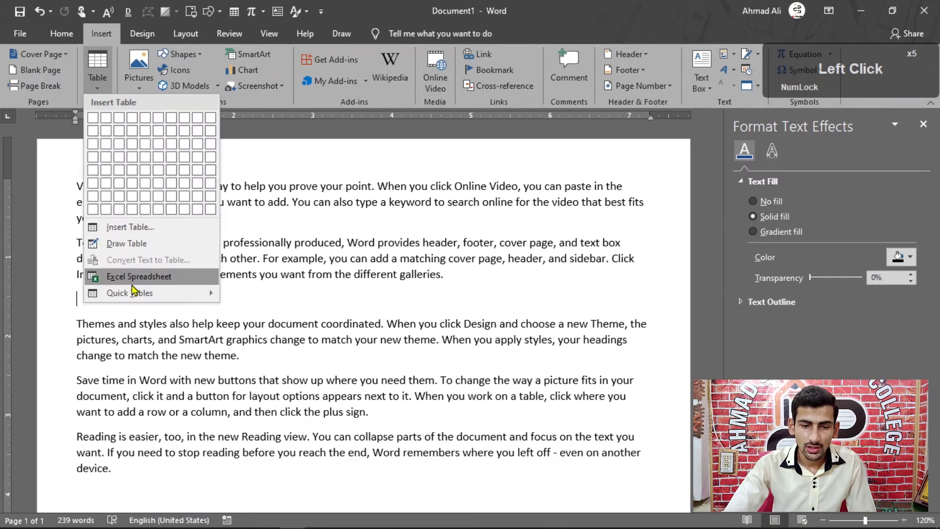
{"action": "mouse_move", "coordinate": [130, 293]}
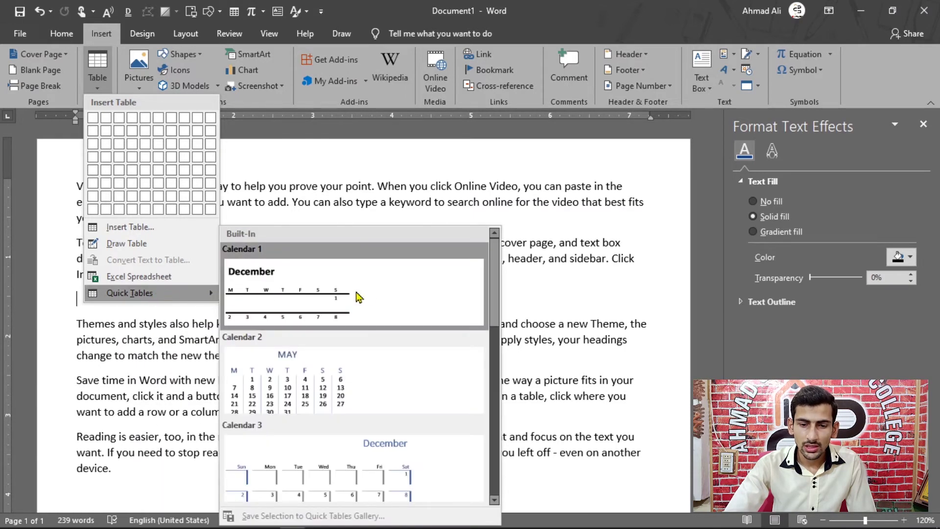
{"action": "scroll", "coordinate": [377, 371], "scroll_direction": "down", "scroll_amount": 3}
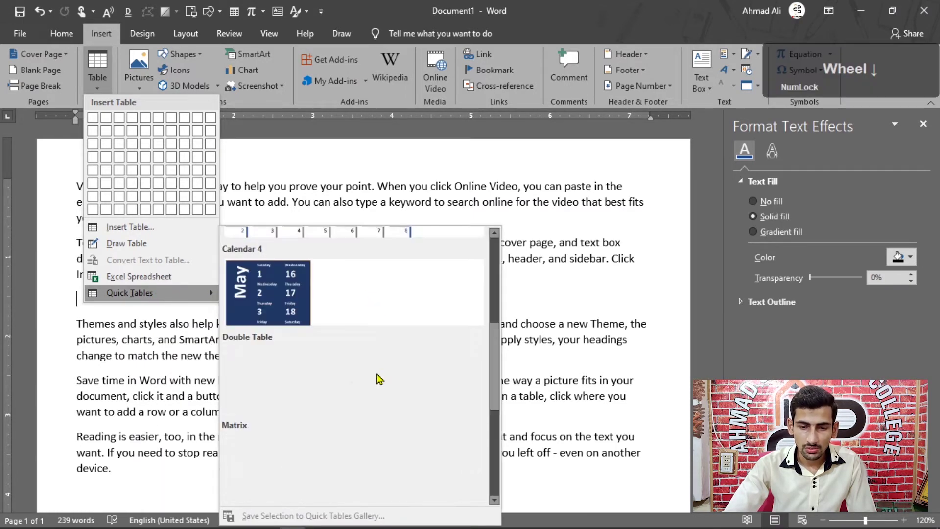
{"action": "mouse_move", "coordinate": [494, 360]}
{"action": "left_mouse_down"}
{"action": "mouse_move", "coordinate": [495, 445]}
{"action": "mouse_move", "coordinate": [508, 364]}
{"action": "left_mouse_up"}
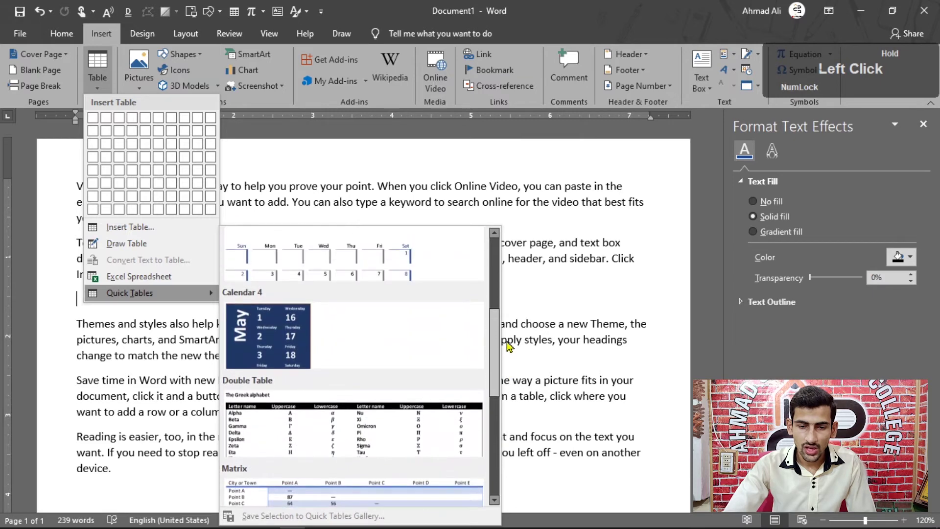
{"action": "scroll", "coordinate": [414, 367], "scroll_direction": "up", "scroll_amount": 1}
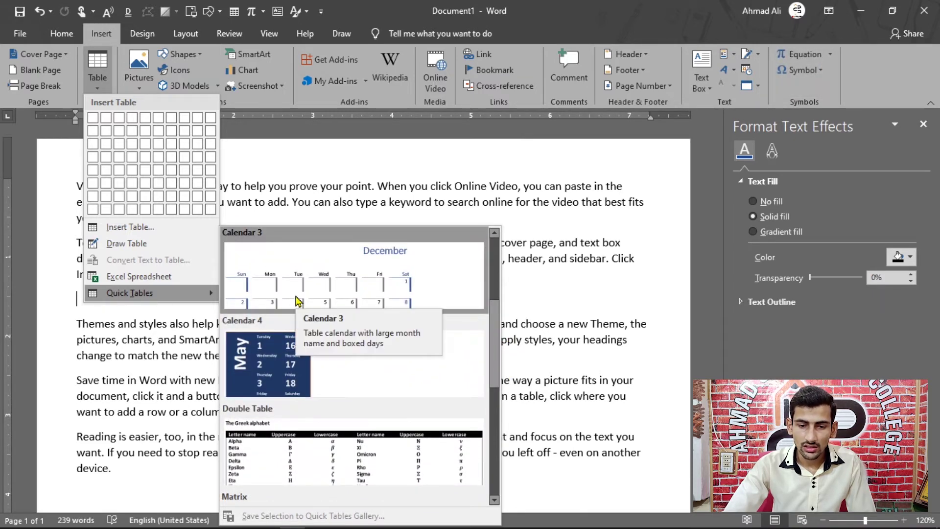
{"action": "left_click", "coordinate": [269, 346]}
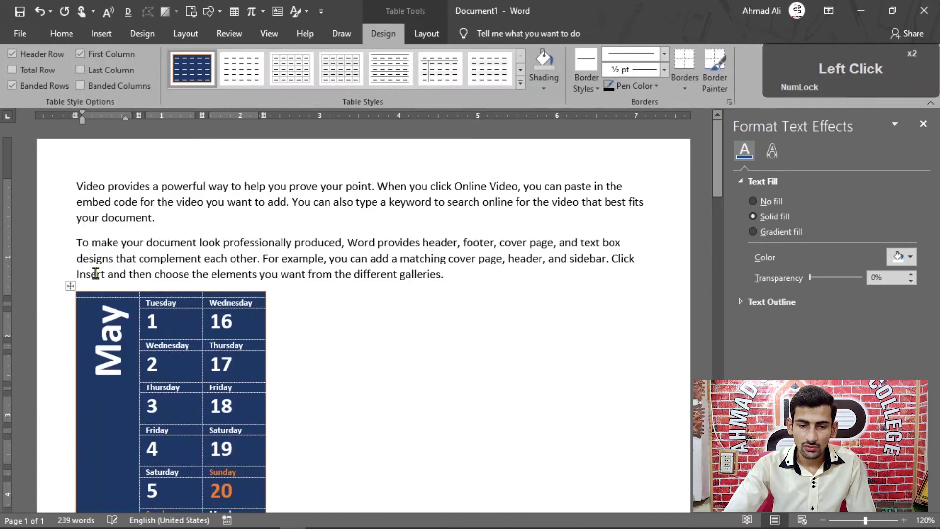
Replace the month title May in the calendar table's first column with September.
{"action": "scroll", "coordinate": [164, 387], "scroll_direction": "down", "scroll_amount": 3}
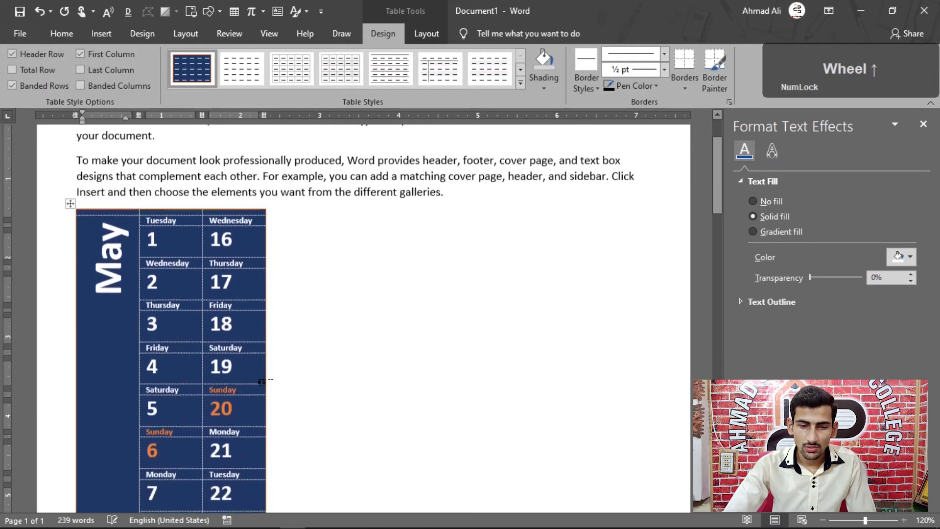
{"action": "left_click", "coordinate": [104, 237]}
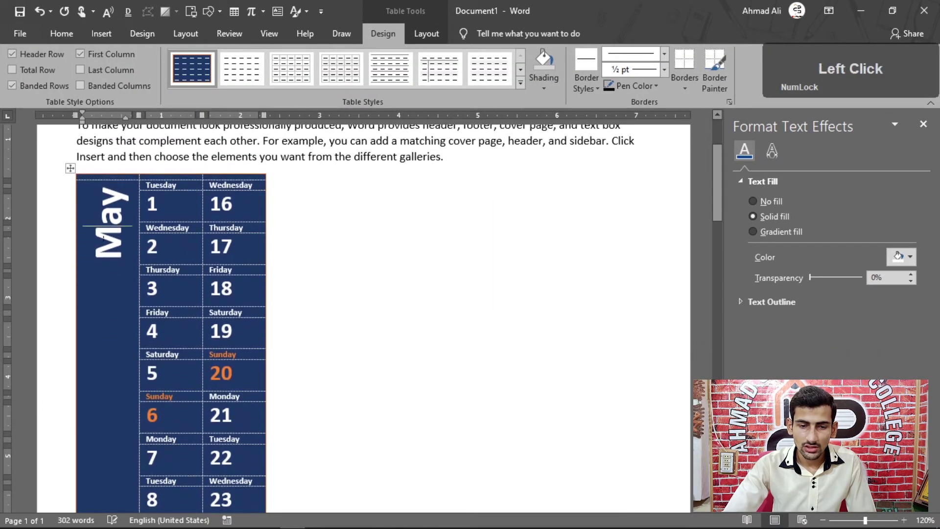
{"action": "double_click", "coordinate": [104, 237]}
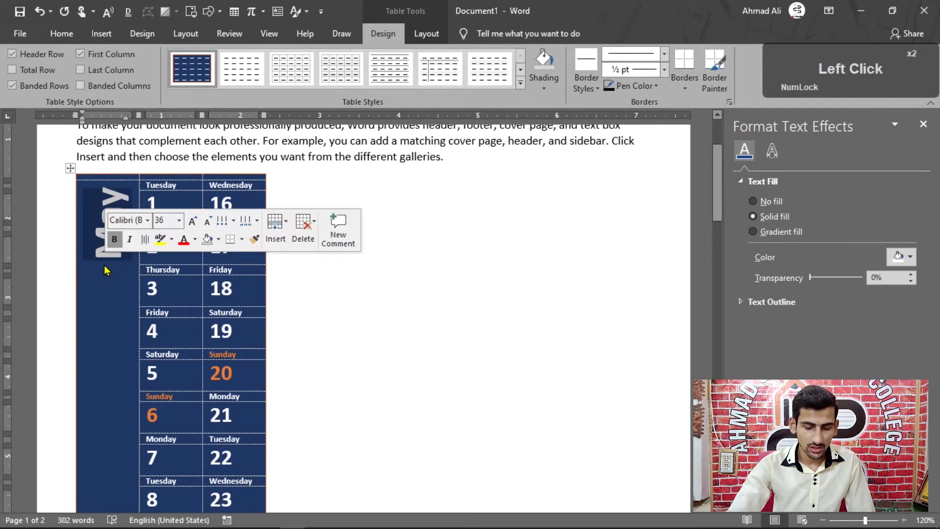
{"action": "type", "text": "Se"}
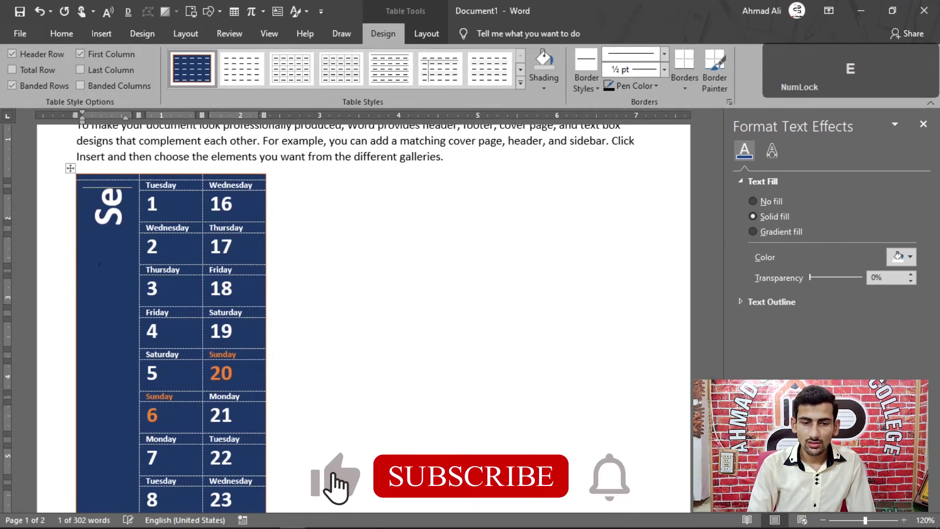
{"action": "type", "text": "ptember"}
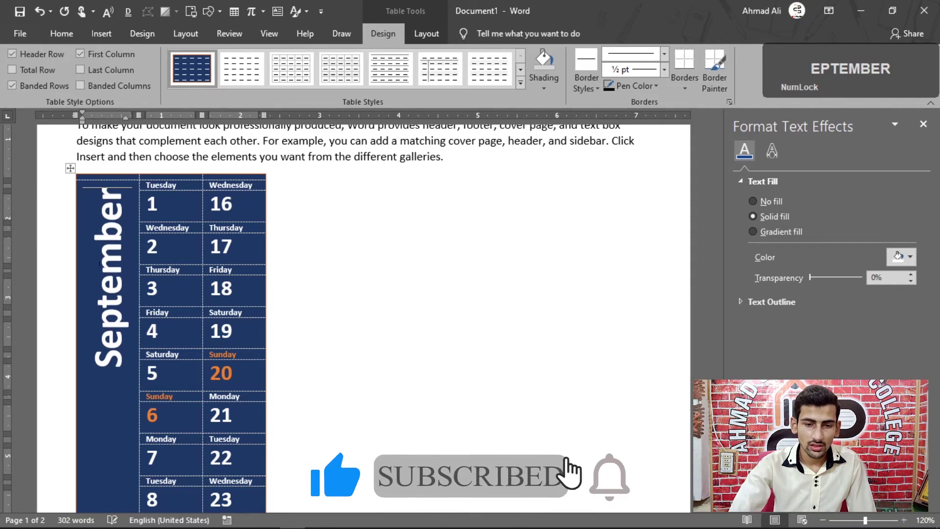
Delete the whole calendar table below the second paragraph.
{"action": "left_click_drag", "start_coordinate": [177, 186], "coordinate": [148, 186]}
{"action": "left_click", "coordinate": [157, 244]}
{"action": "scroll", "coordinate": [219, 329], "scroll_direction": "down", "scroll_amount": 6}
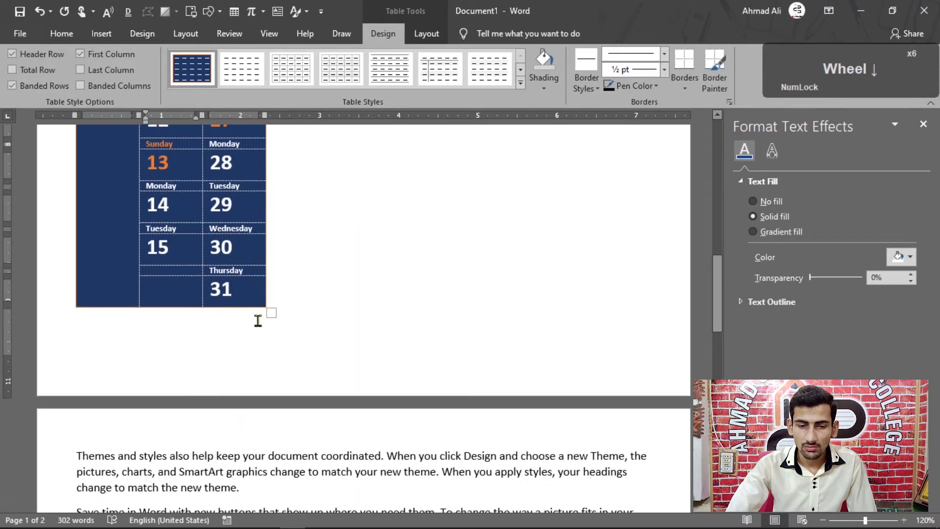
{"action": "scroll", "coordinate": [251, 252], "scroll_direction": "up", "scroll_amount": 4}
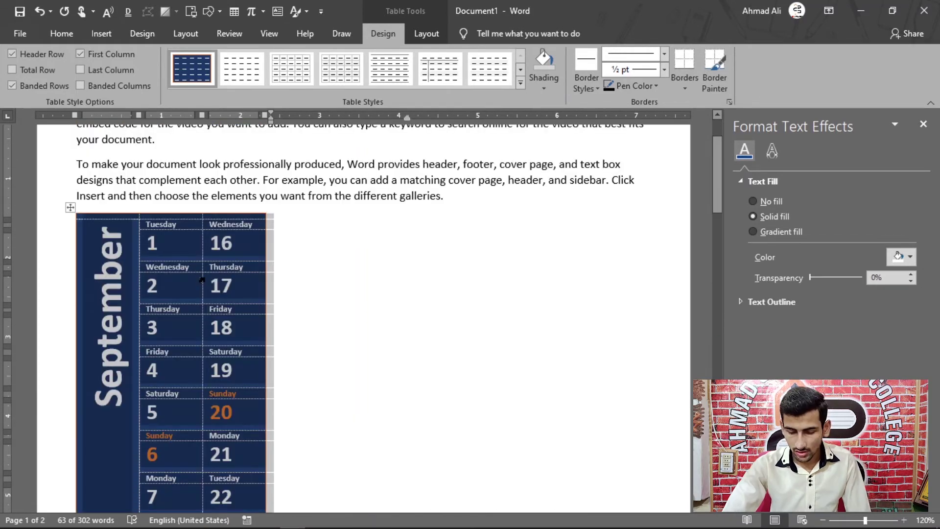
{"action": "key", "text": "BackSpace"}
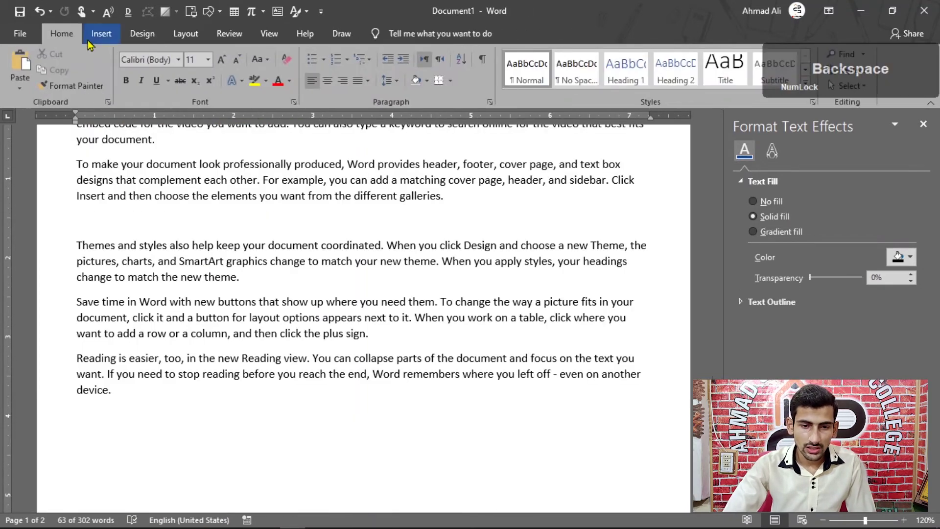
Enter the tab-separated headings Sr#, Name and Father name in the blank line after the second paragraph, and start a new line.
{"action": "left_click", "coordinate": [102, 35]}
{"action": "left_click", "coordinate": [96, 84]}
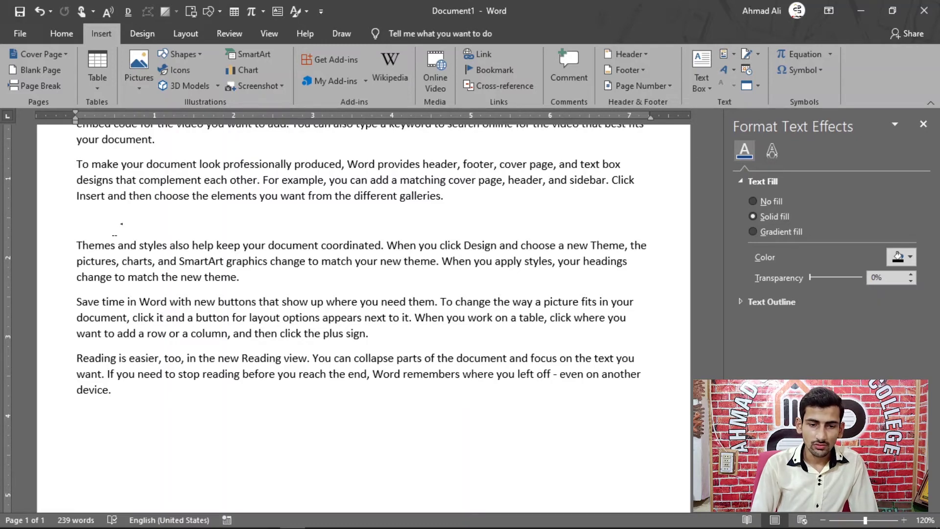
{"action": "left_click", "coordinate": [118, 230]}
{"action": "type", "text": "Sr"}
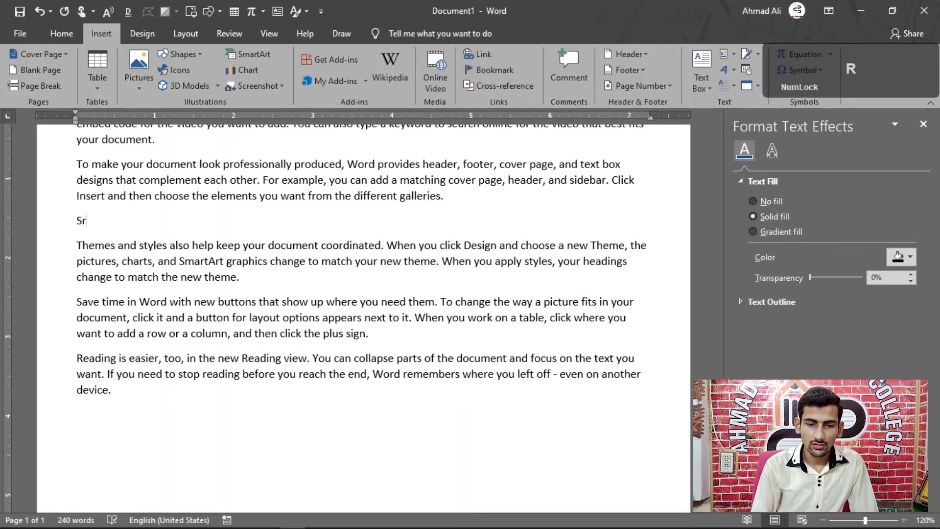
{"action": "type", "text": "#"}
{"action": "key", "text": "Tab"}
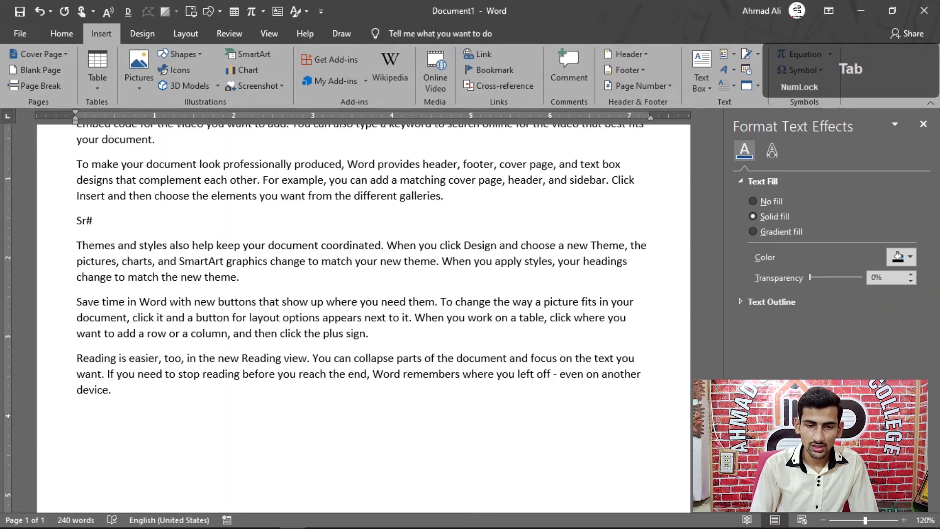
{"action": "type", "text": "Name"}
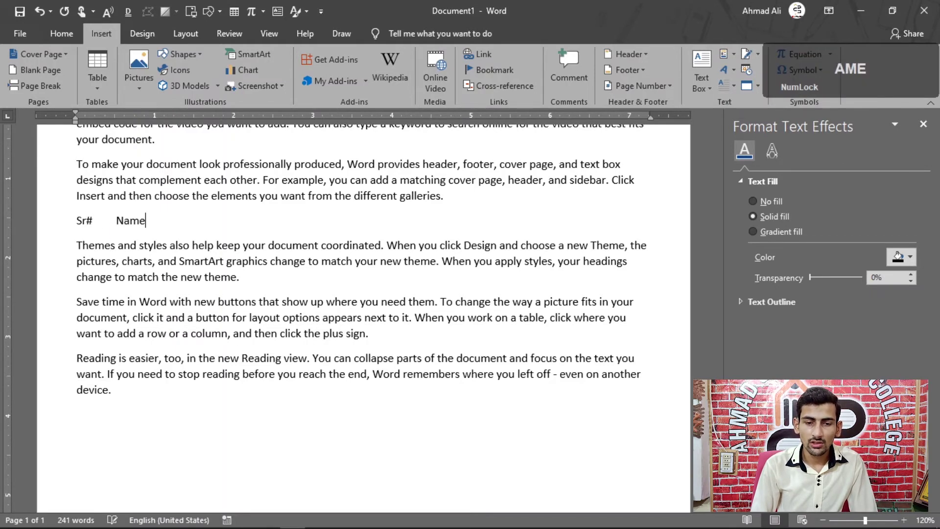
{"action": "key", "text": "Tab"}
{"action": "type", "text": "Fa"}
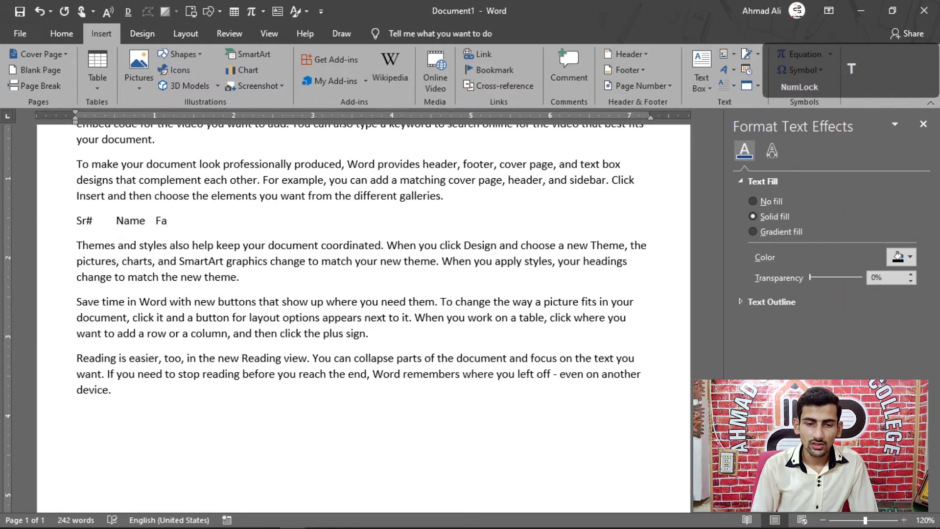
{"action": "type", "text": "ther name"}
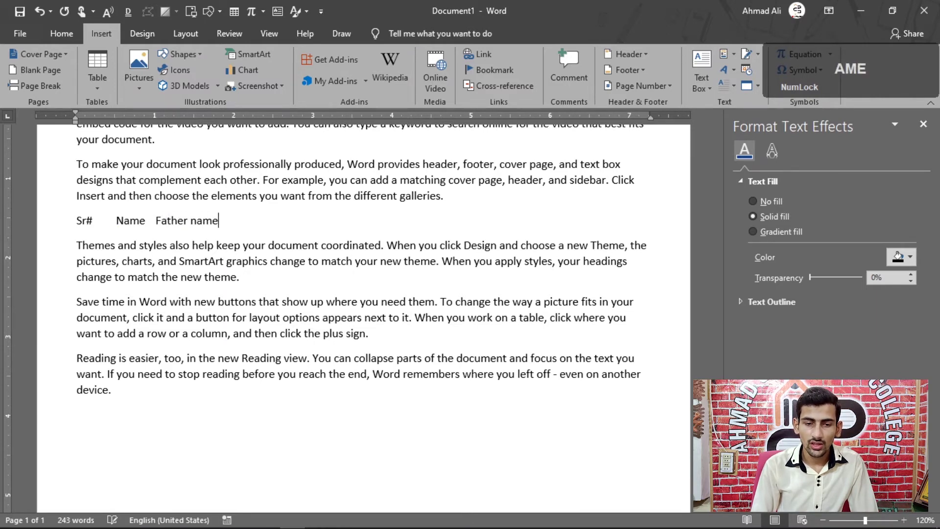
{"action": "key", "text": "Return"}
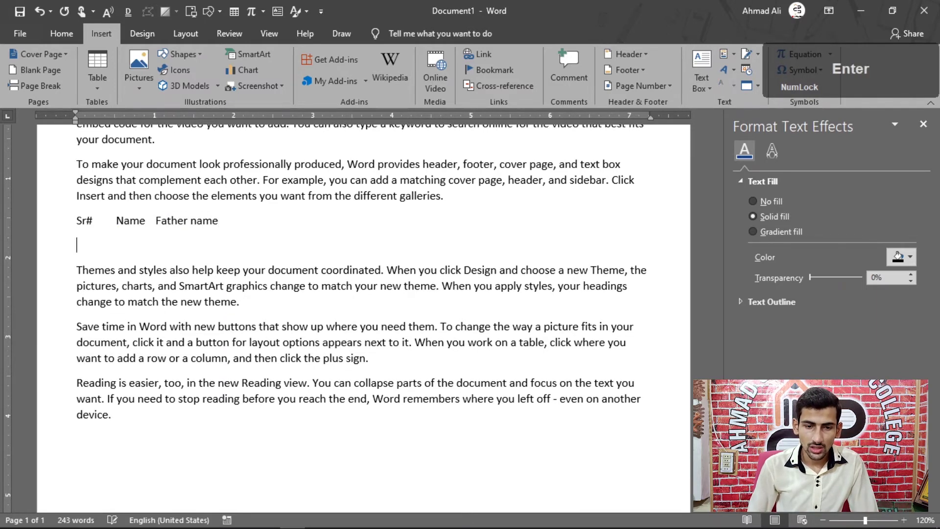
Fill the line below the headings with 01, a person's name and the father's name, separated by tabs.
{"action": "type", "text": "01"}
{"action": "key", "text": "Tab"}
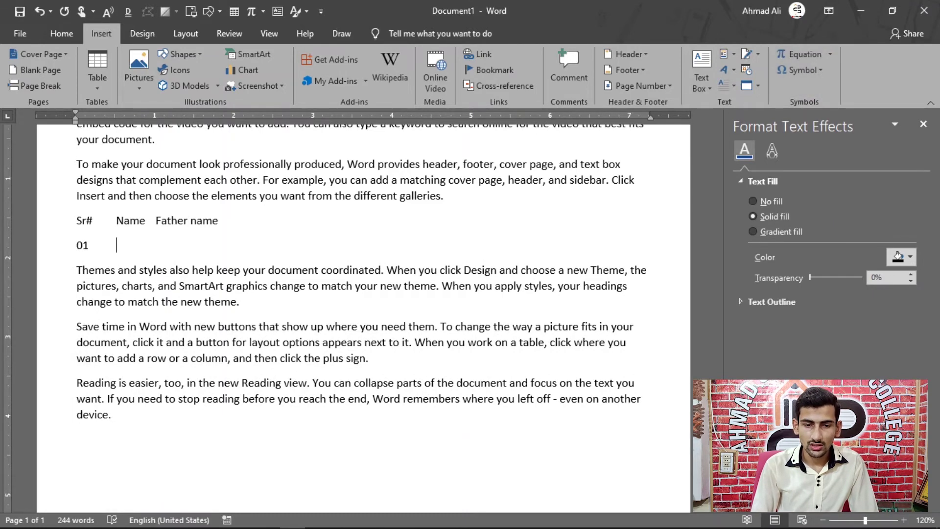
{"action": "type", "text": "Hassan"}
{"action": "key", "text": "Tab"}
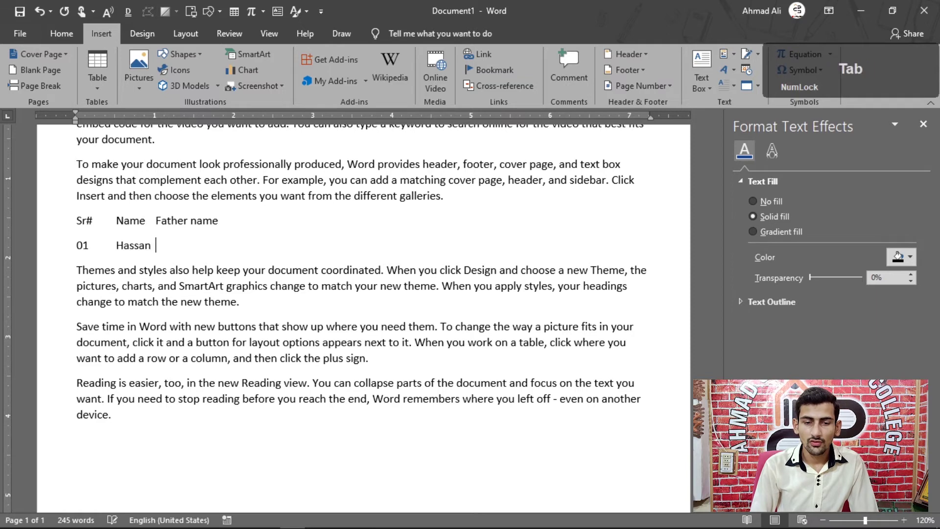
{"action": "type", "text": "M.ali"}
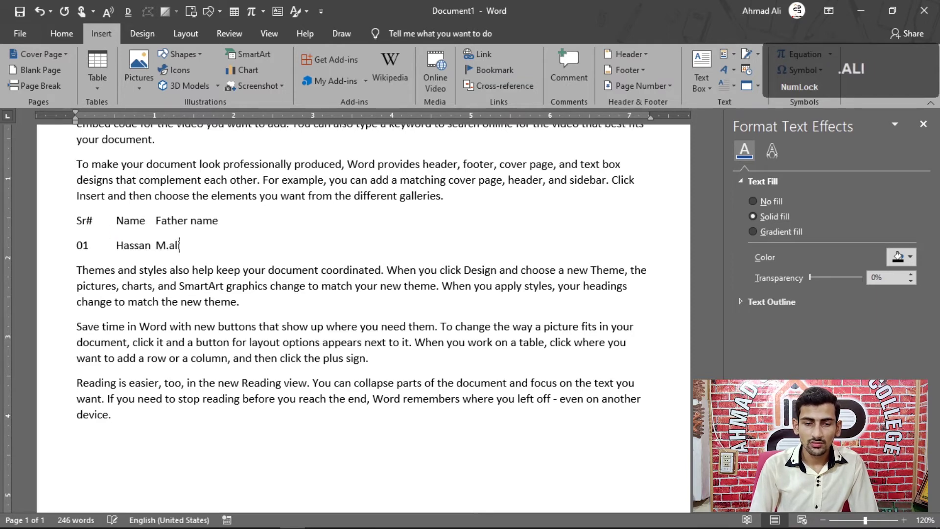
Add a second record line with 02, a person's name and the father's name, separated by tabs.
{"action": "key", "text": "Return"}
{"action": "type", "text": "02"}
{"action": "key", "text": "Tab"}
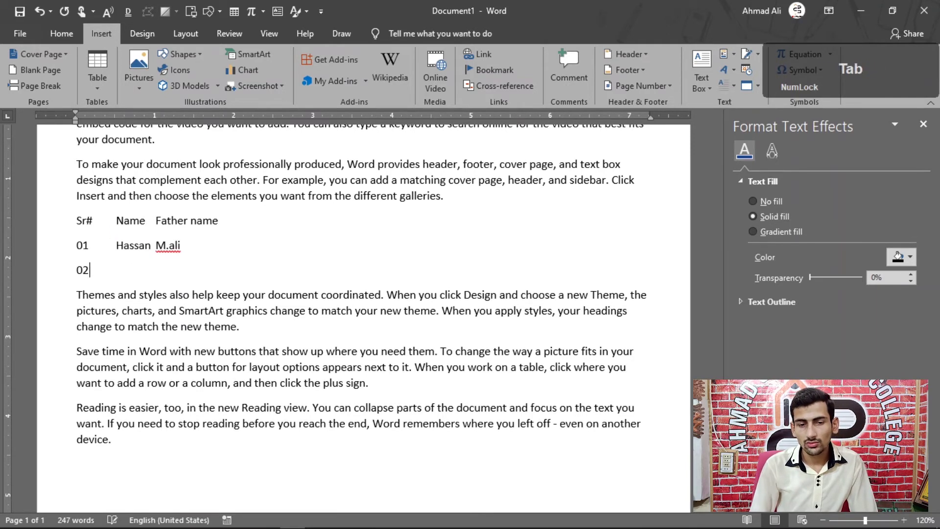
{"action": "type", "text": "Ramzan"}
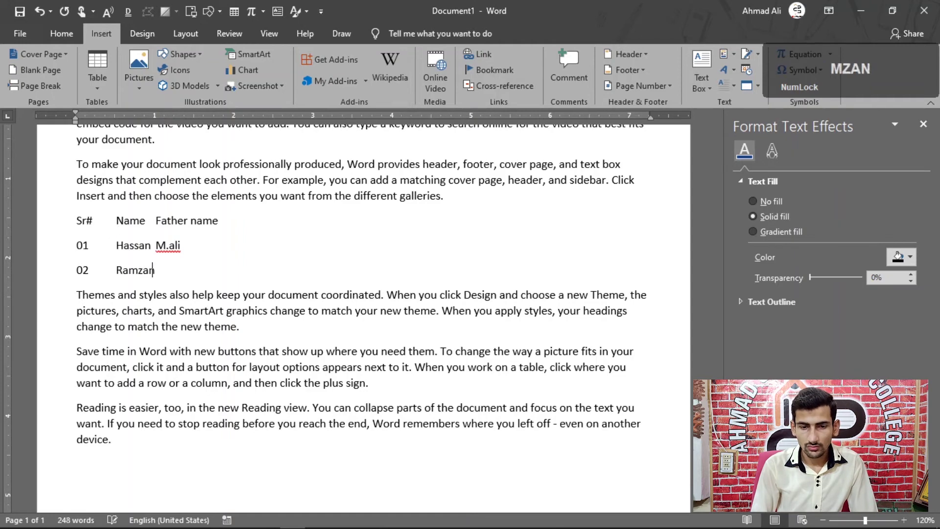
{"action": "type", "text": "Gulam "}
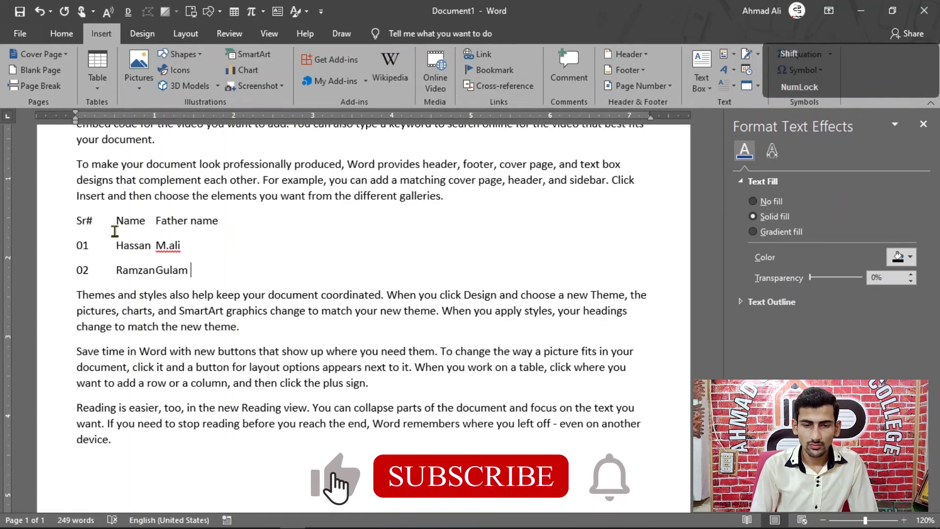
{"action": "type", "text": "Ali"}
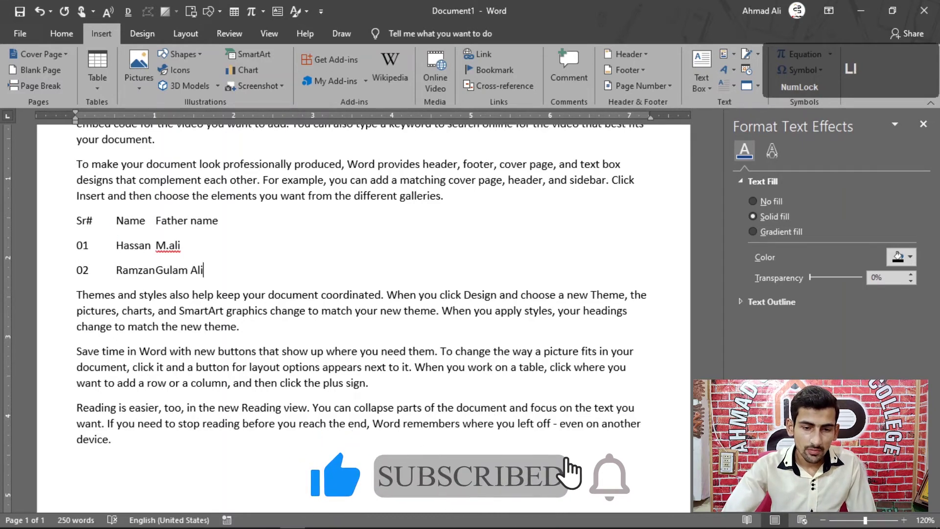
Convert the three tab-separated lines to a 3-column table, using AutoFit to window and separating text at tabs.
{"action": "left_click_drag", "start_coordinate": [79, 218], "coordinate": [203, 270]}
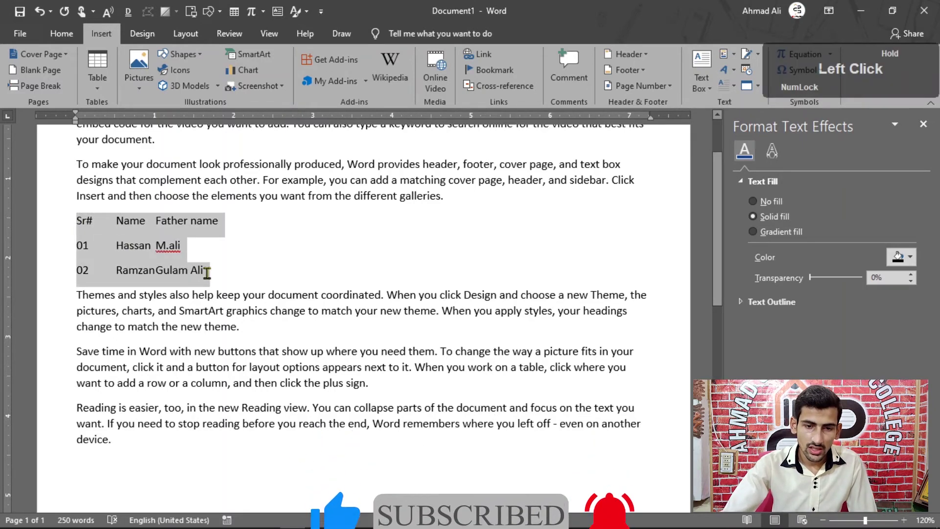
{"action": "left_click", "coordinate": [100, 90]}
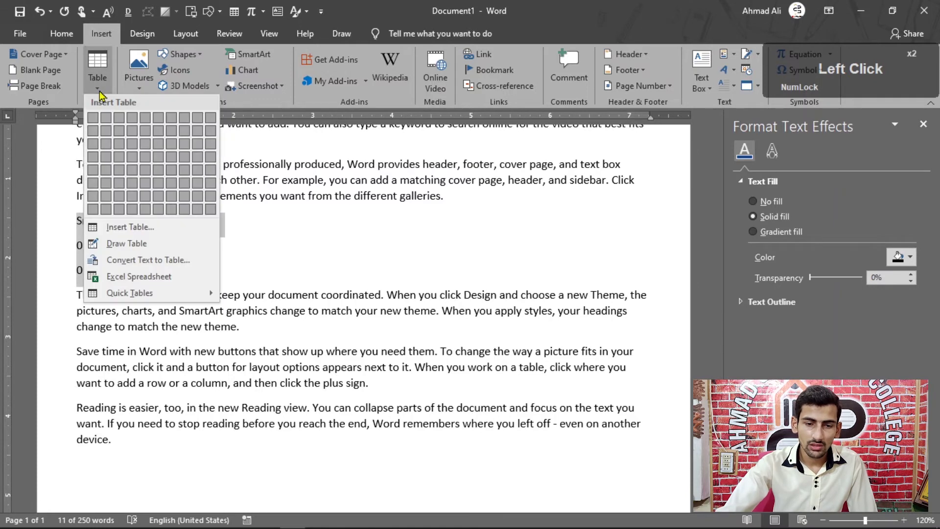
{"action": "left_click", "coordinate": [151, 267]}
{"action": "left_click_drag", "start_coordinate": [480, 108], "coordinate": [428, 106]}
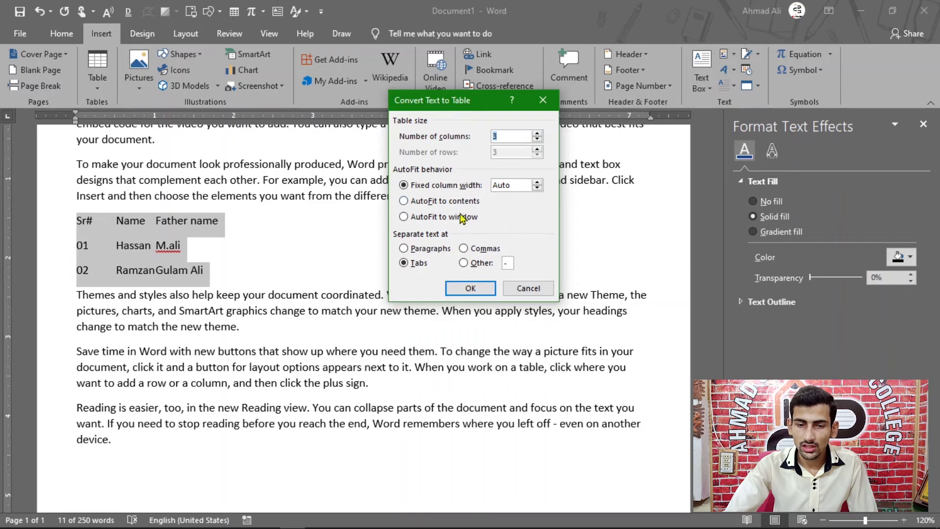
{"action": "left_click", "coordinate": [421, 218]}
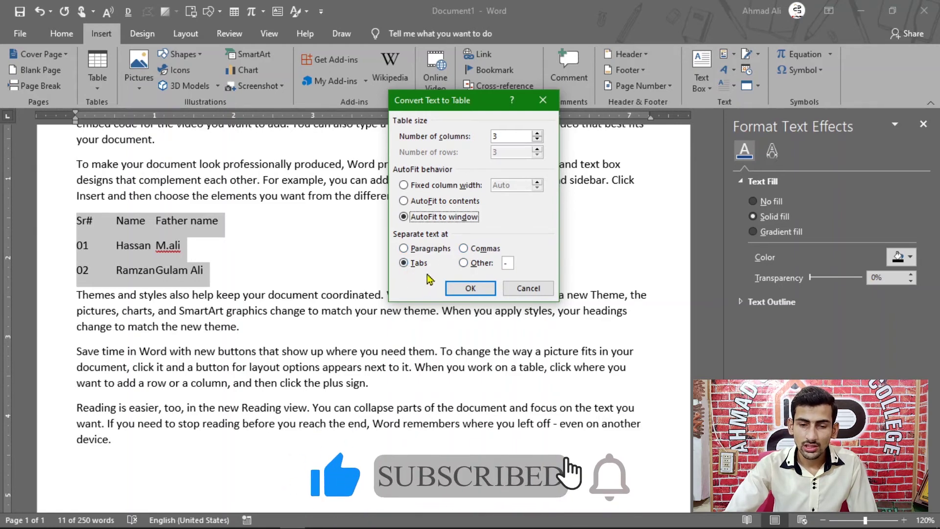
{"action": "left_click", "coordinate": [464, 289]}
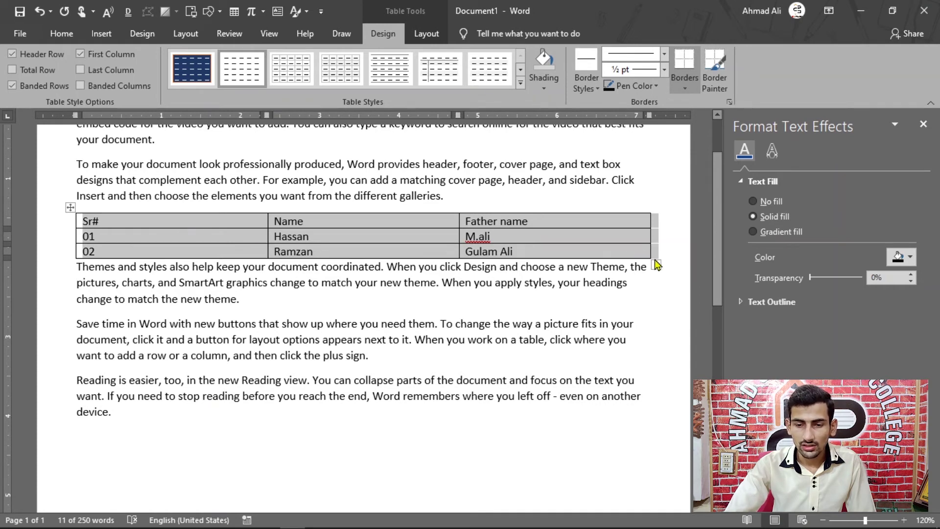
Resize the converted table to make its rows taller, and undo both the resize and the text-to-table conversion.
{"action": "left_click_drag", "start_coordinate": [655, 265], "coordinate": [654, 361]}
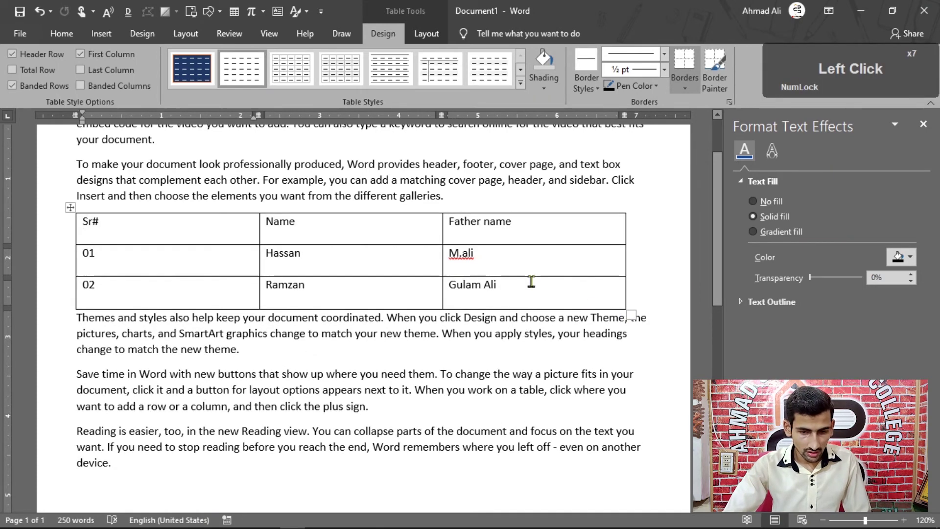
{"action": "key", "text": "ctrl+z"}
{"action": "key", "text": "ctrl+z"}
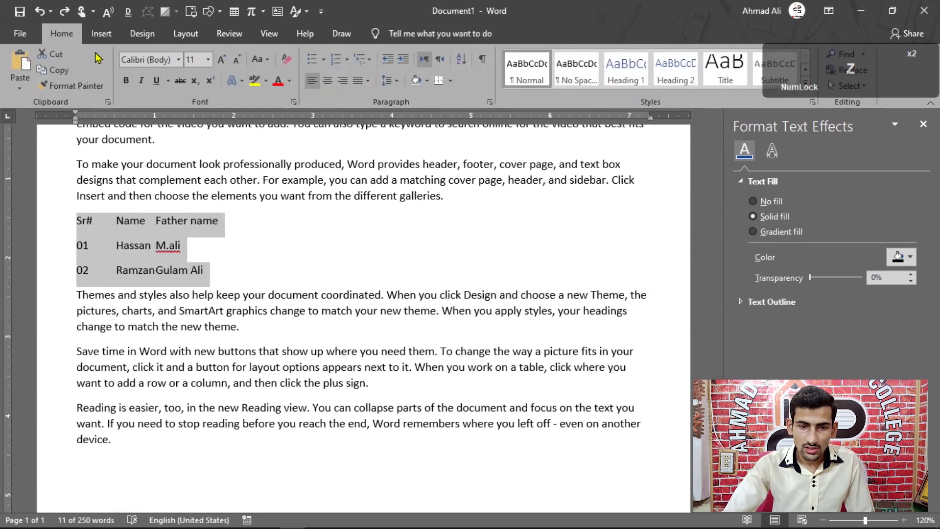
{"action": "left_click", "coordinate": [101, 33]}
{"action": "left_click", "coordinate": [99, 80]}
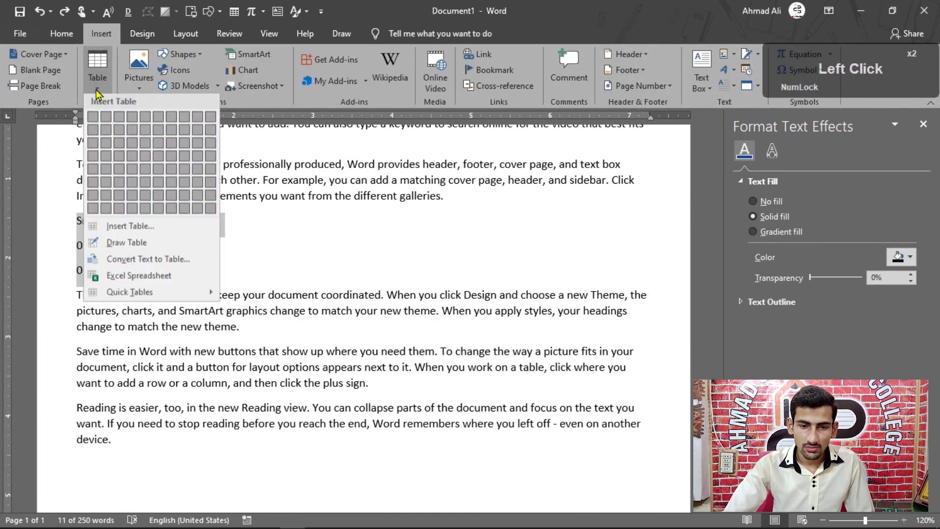
{"action": "left_click", "coordinate": [146, 260]}
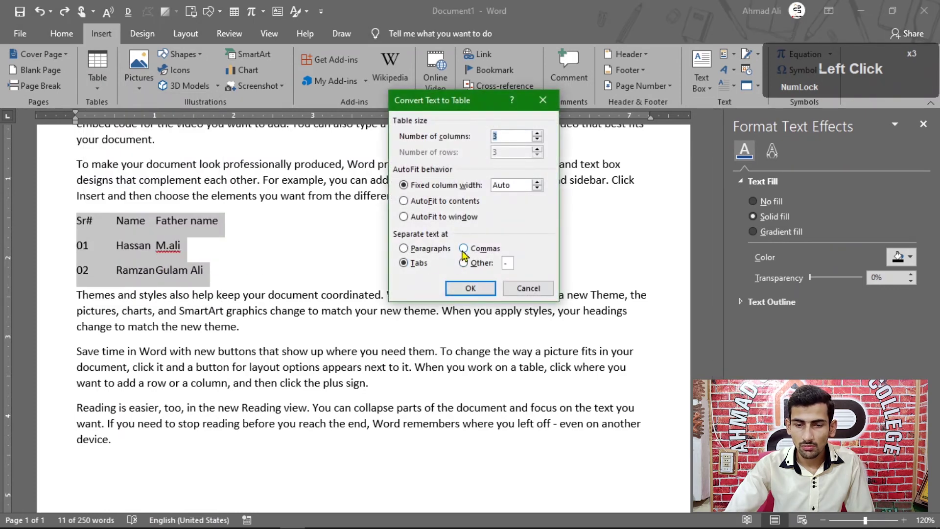
{"action": "left_click", "coordinate": [528, 288]}
Replace the tabs between the entries in all three lines with a comma and a space.
{"action": "left_click", "coordinate": [199, 294]}
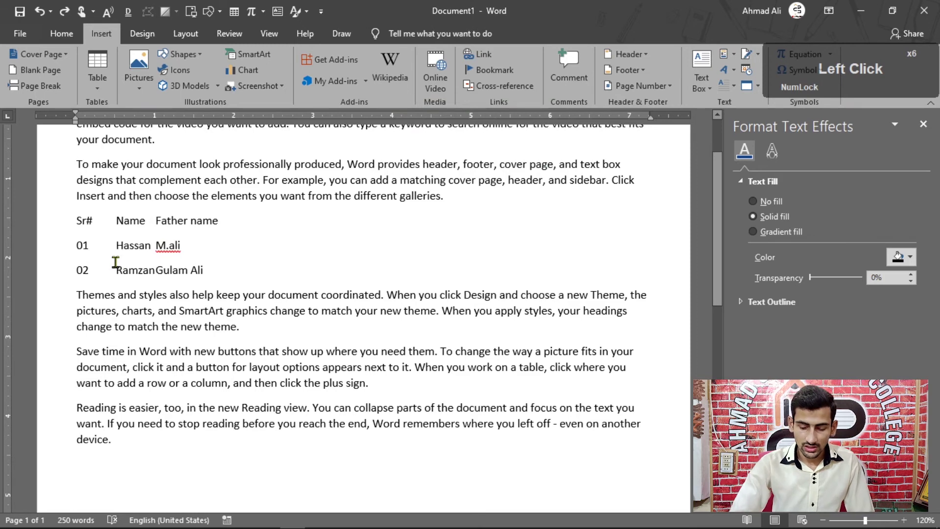
{"action": "key", "text": "BackSpace"}
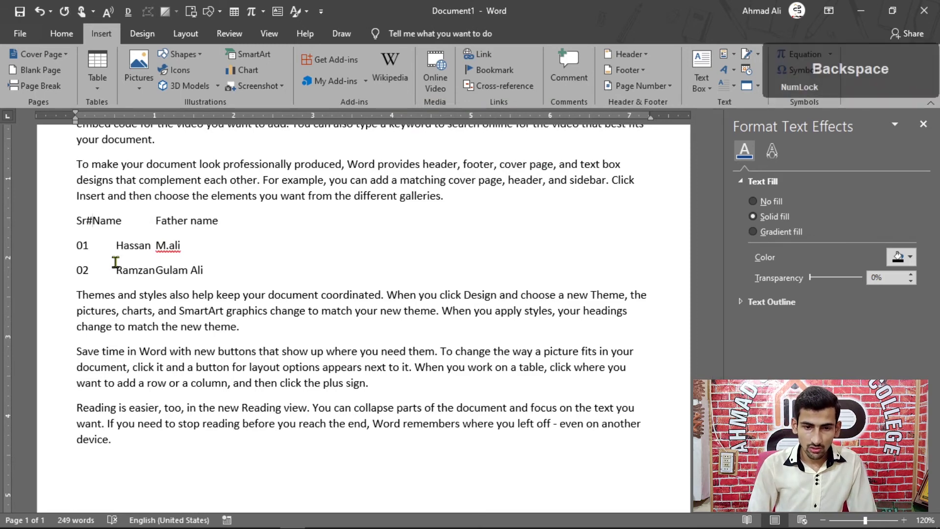
{"action": "type", "text": ","}
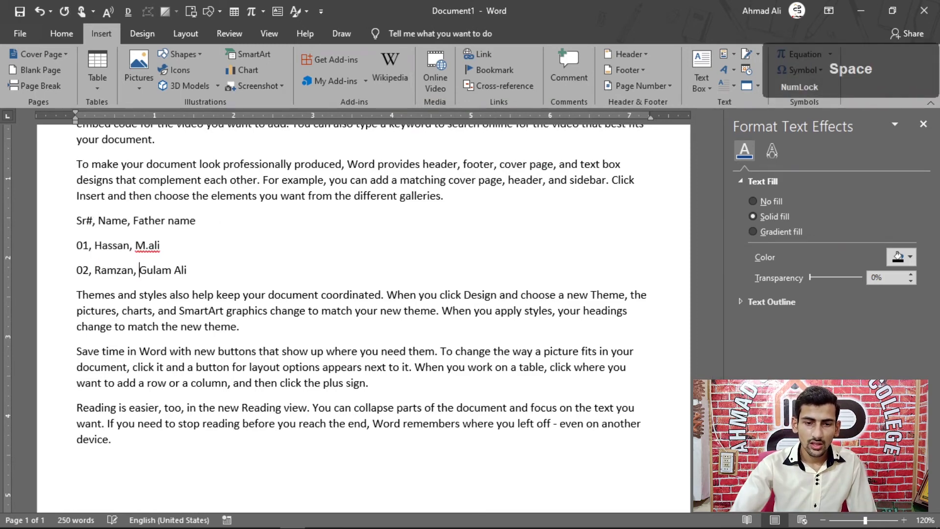
Convert the three comma-separated lines to a 3-column table with fixed auto column width, separating text at commas, and undo the conversion.
{"action": "left_click", "coordinate": [72, 220]}
{"action": "left_click_drag", "start_coordinate": [72, 221], "coordinate": [185, 270]}
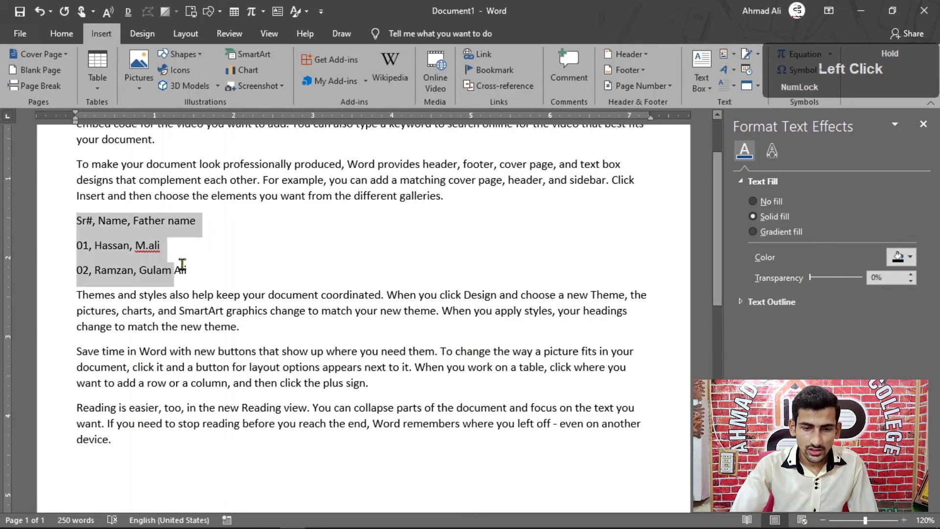
{"action": "left_click", "coordinate": [102, 91]}
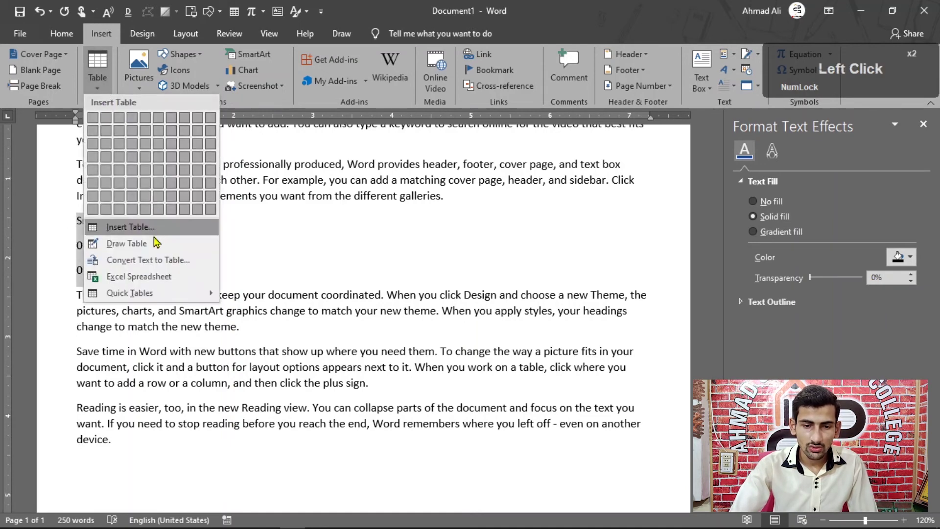
{"action": "left_click", "coordinate": [149, 260]}
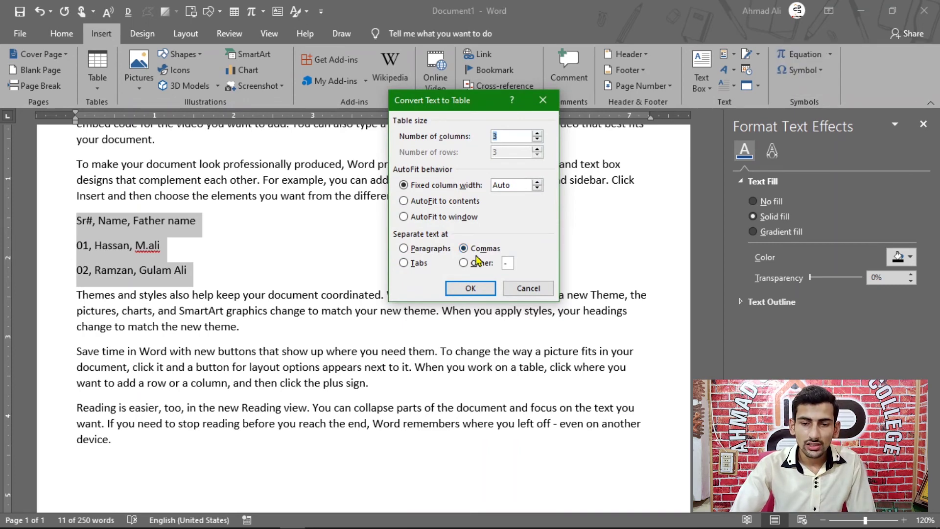
{"action": "left_click", "coordinate": [471, 289]}
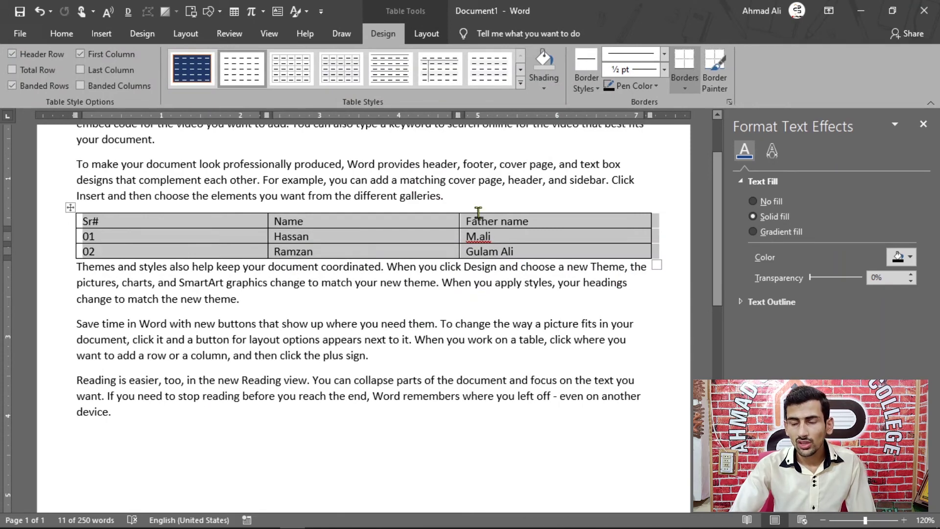
{"action": "key", "text": "ctrl+z"}
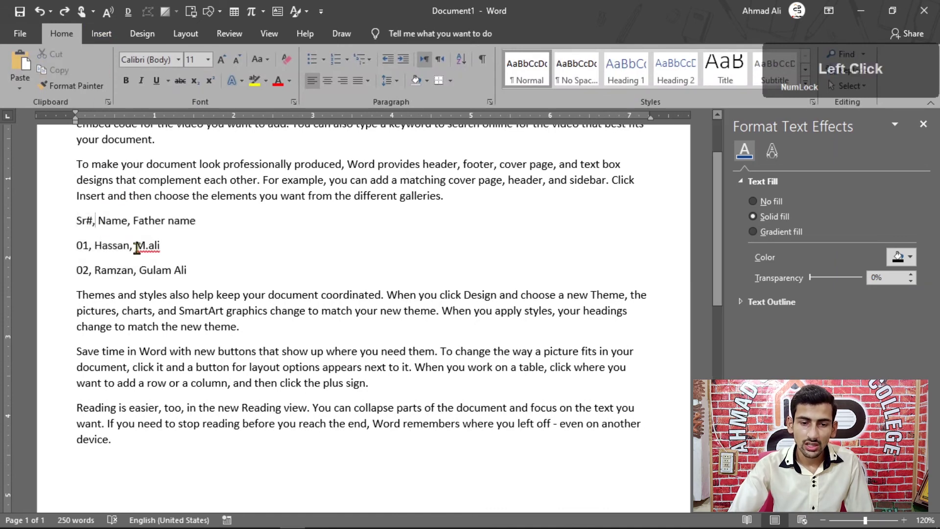
Replace the commas between the entries in all three lines with hyphens, keeping the space after each one.
{"action": "left_click", "coordinate": [95, 221]}
{"action": "key", "text": "BackSpace"}
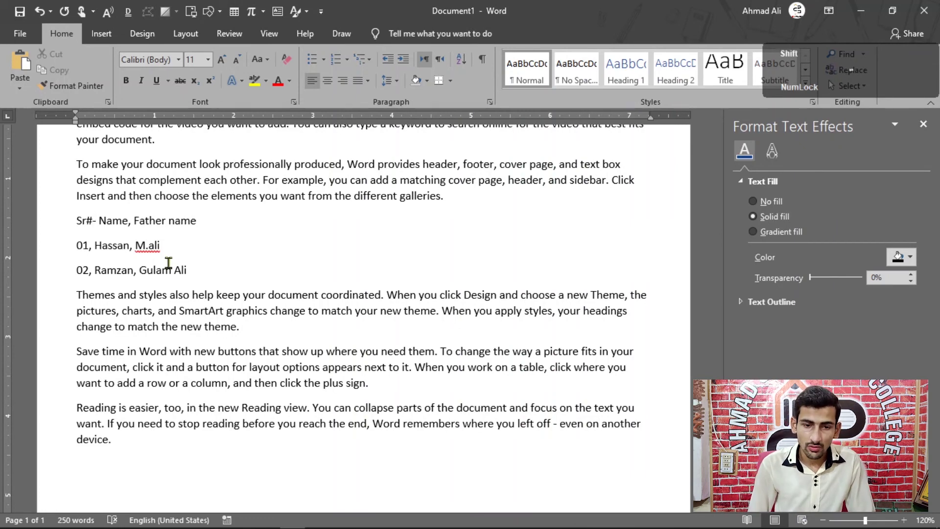
{"action": "key", "text": "shift+Right"}
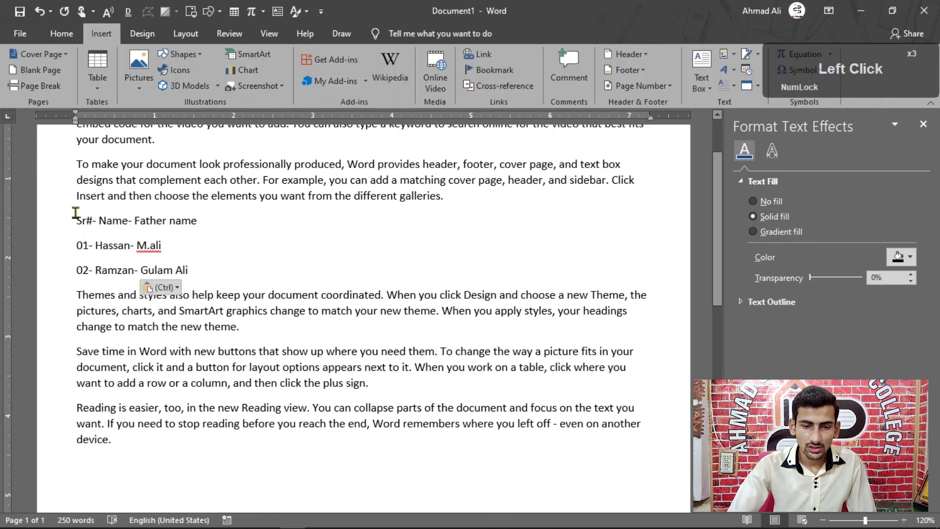
Convert the three hyphen-separated lines to a 3-column table with fixed auto column width, separating text at the other character "-".
{"action": "left_click_drag", "start_coordinate": [73, 217], "coordinate": [196, 275]}
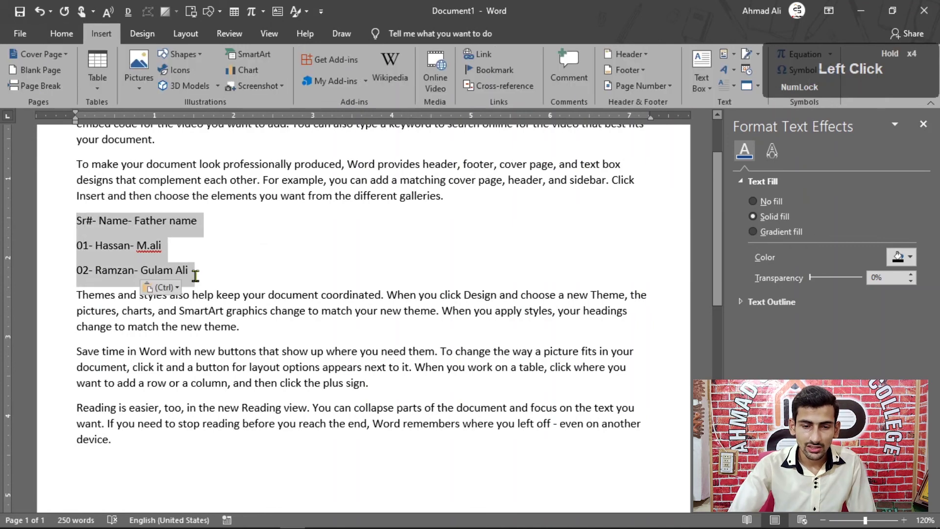
{"action": "left_click", "coordinate": [103, 87]}
{"action": "left_click", "coordinate": [147, 260]}
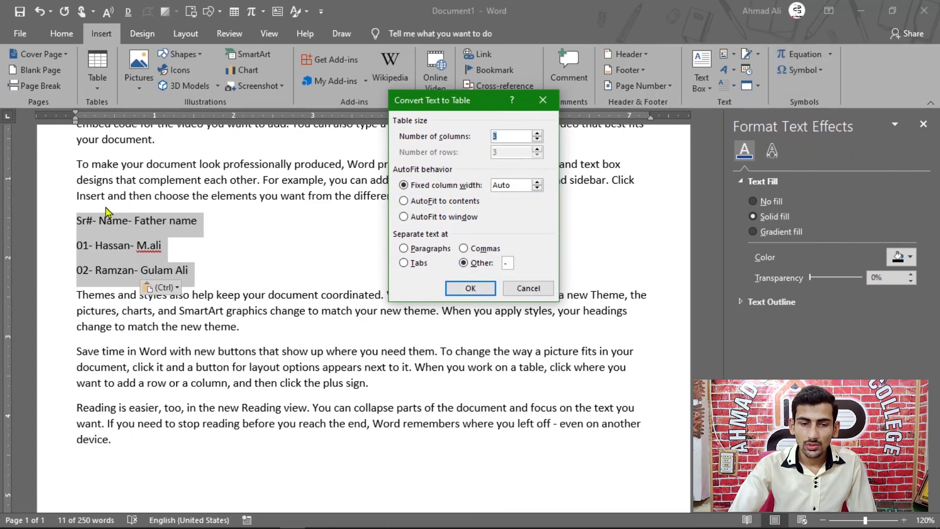
{"action": "left_click", "coordinate": [460, 289]}
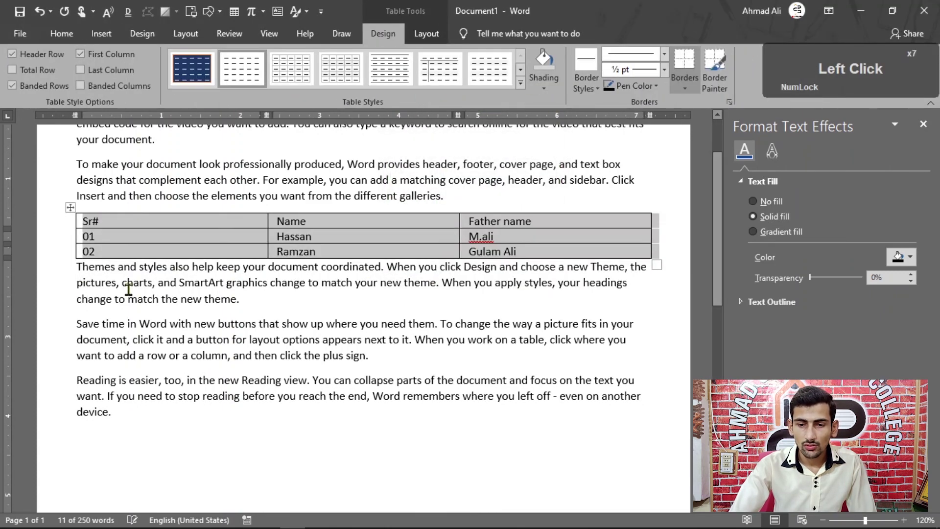